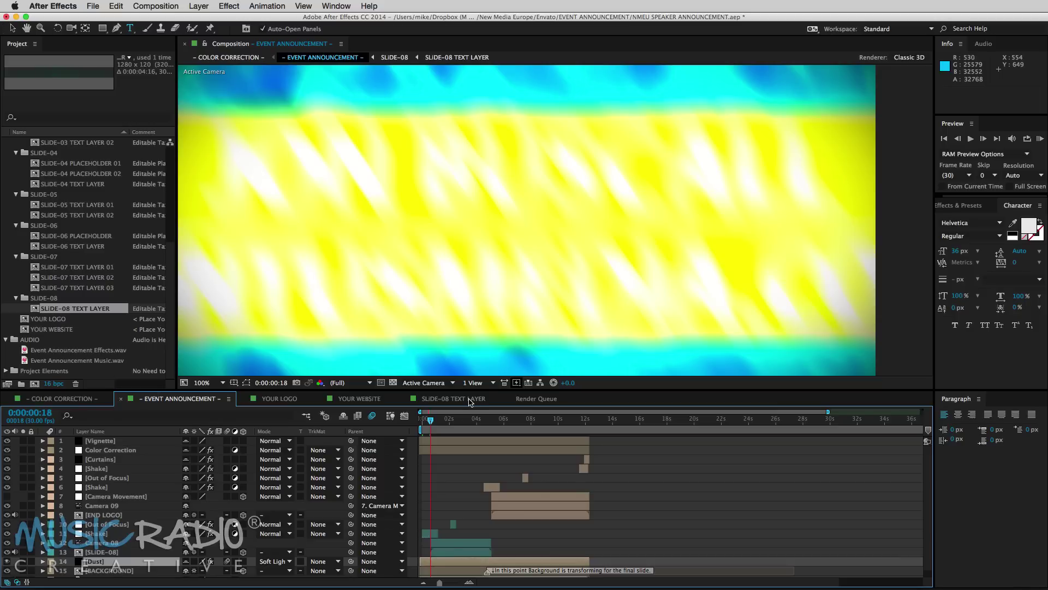
Step: Open SLIDE-08 TEXT LAYER and replace its top name line with the new speaker's name
double_click(77, 309)
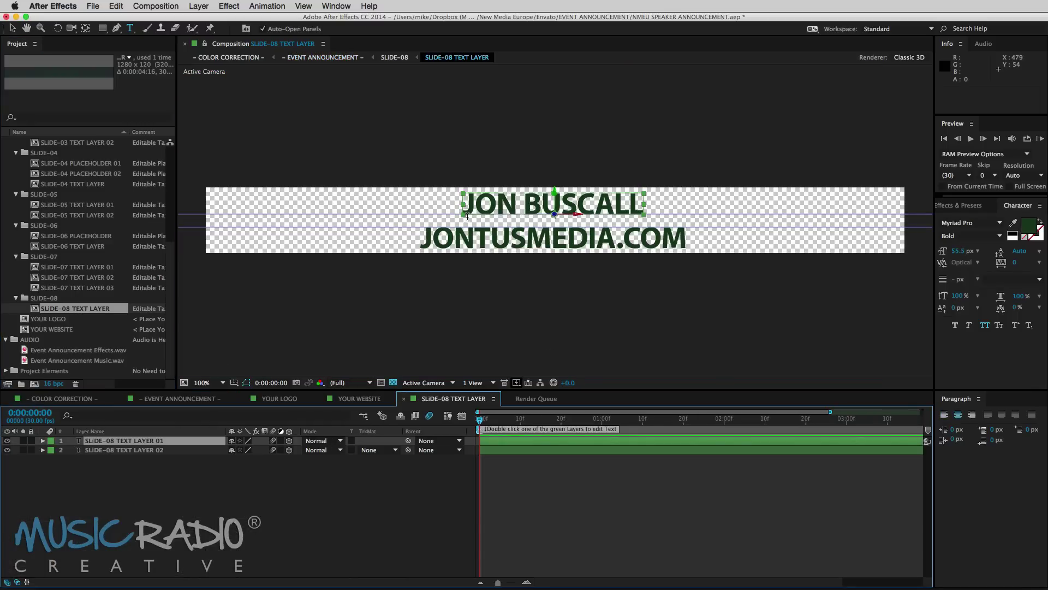
left_click(503, 204)
triple_click(503, 205)
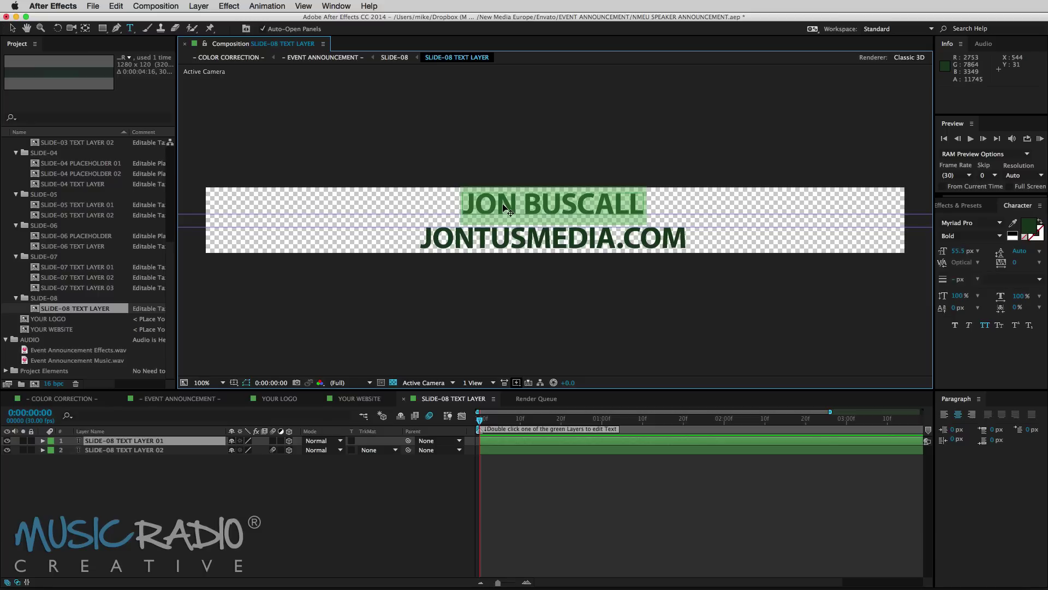
type("PHIL PALLEN")
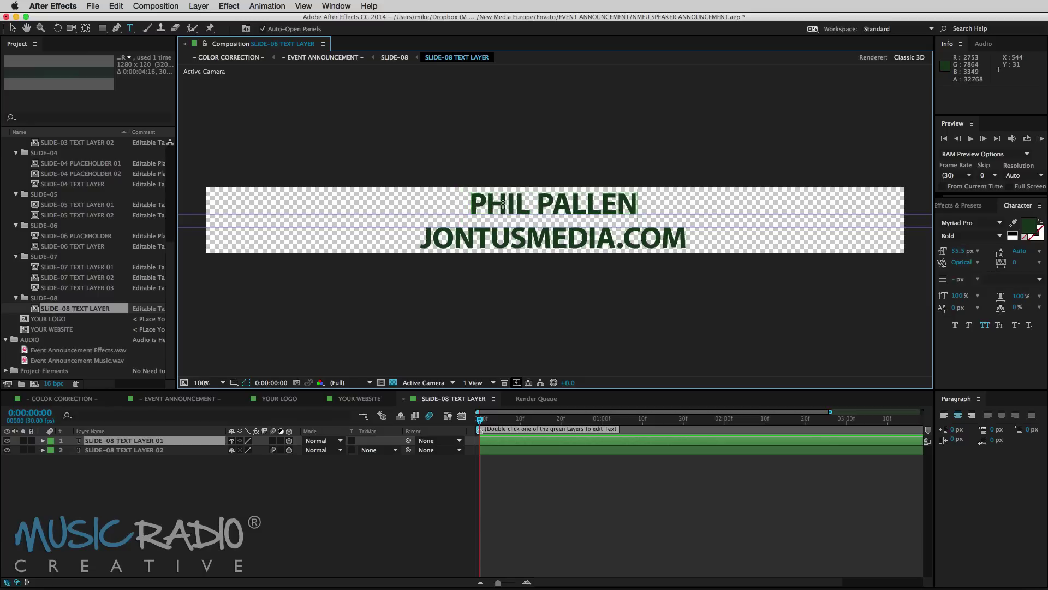
key("super+Tab")
key("super+Tab")
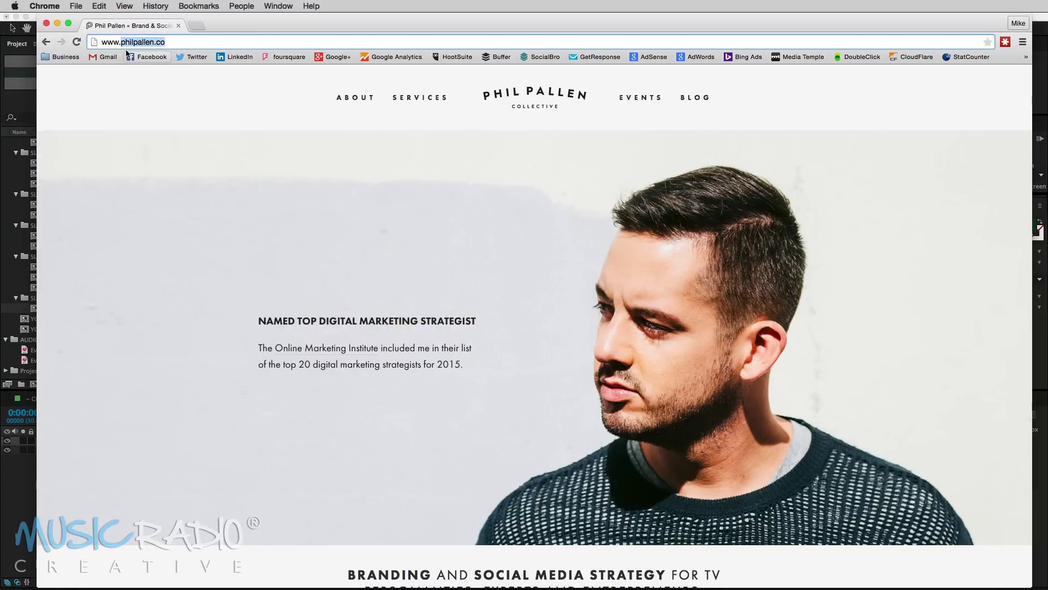
Step: Replace the slide's second text line with the speaker's website address
left_click(29, 496)
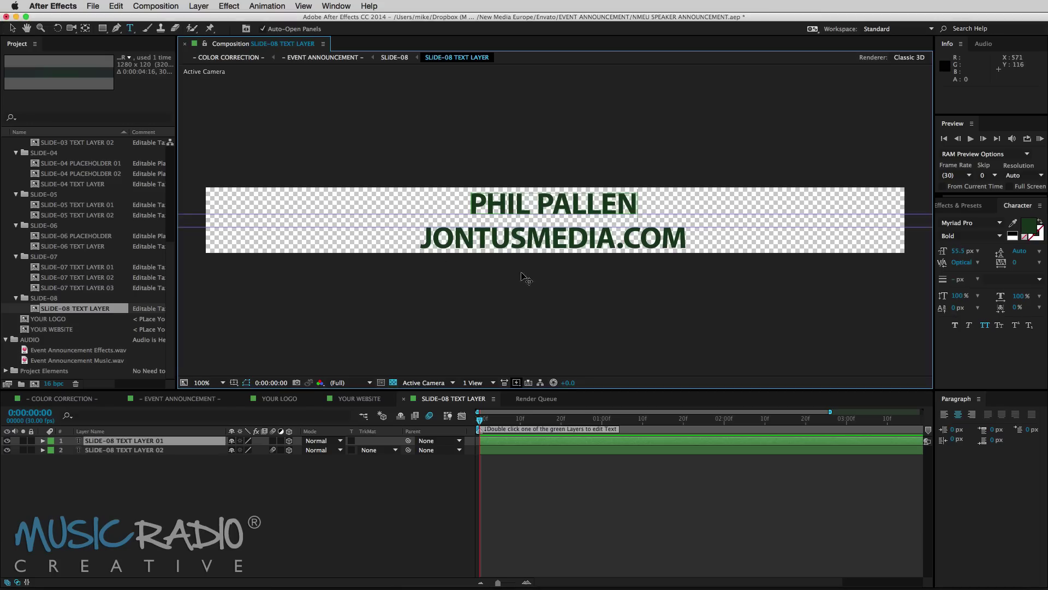
left_click(529, 452)
left_click(442, 237)
key("super+a")
type("PHILPALLEN.CO")
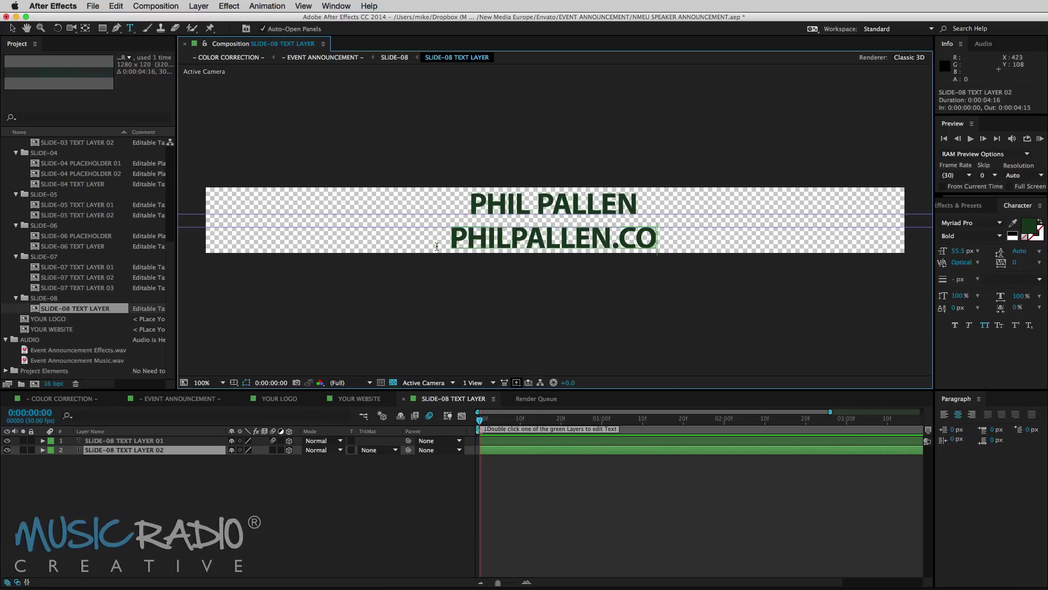
Step: Return to the EVENT ANNOUNCEMENT composition and scrub to the updated speaker slide
left_click(179, 398)
left_click(431, 422)
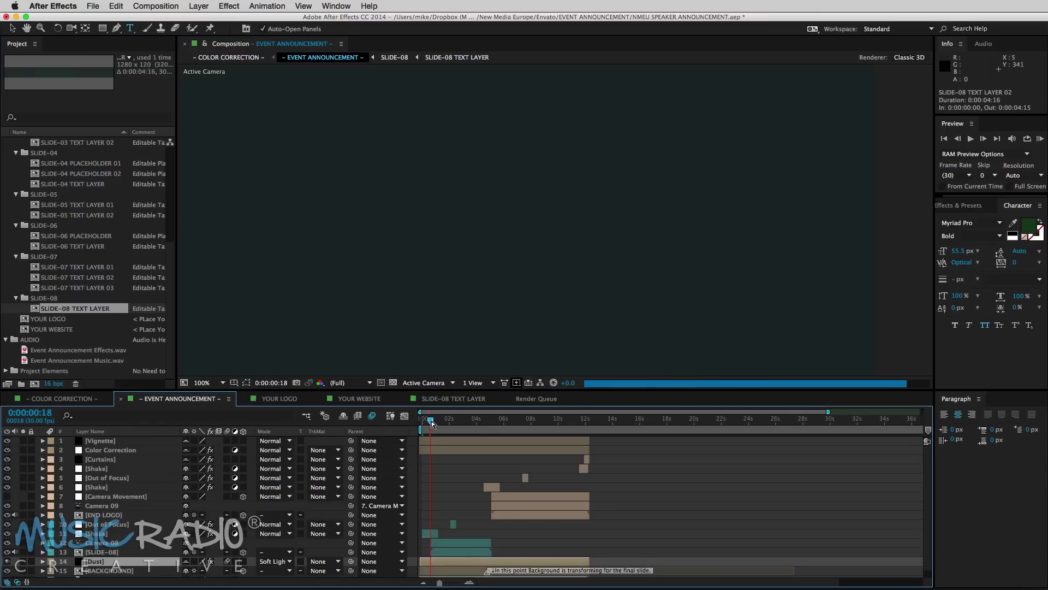
left_click_drag(432, 422, 487, 419)
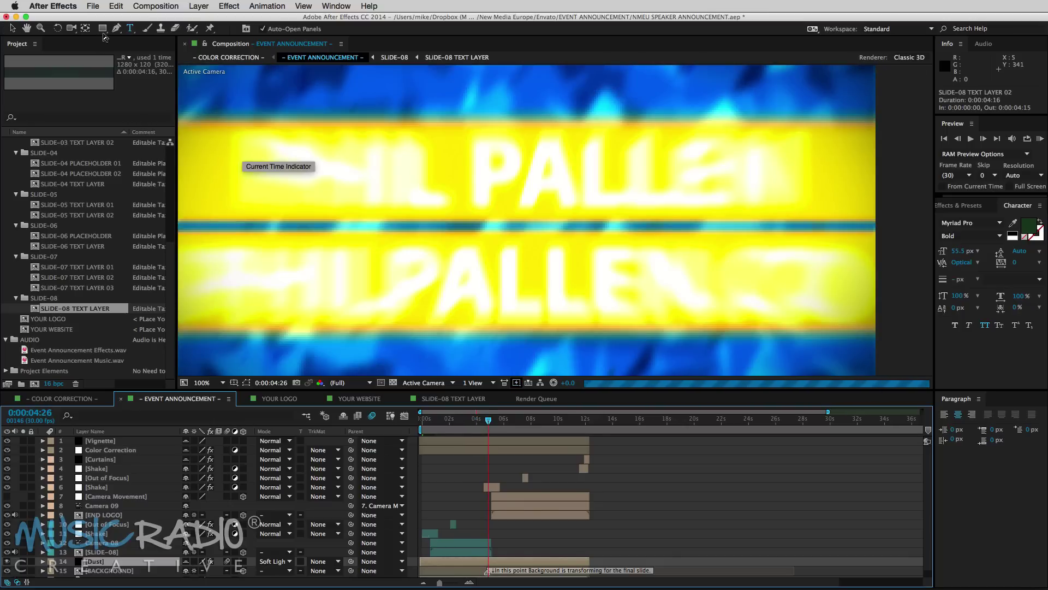
Step: Add EVENT ANNOUNCEMENT to the Render Queue and delete the old finished render item
left_click(94, 6)
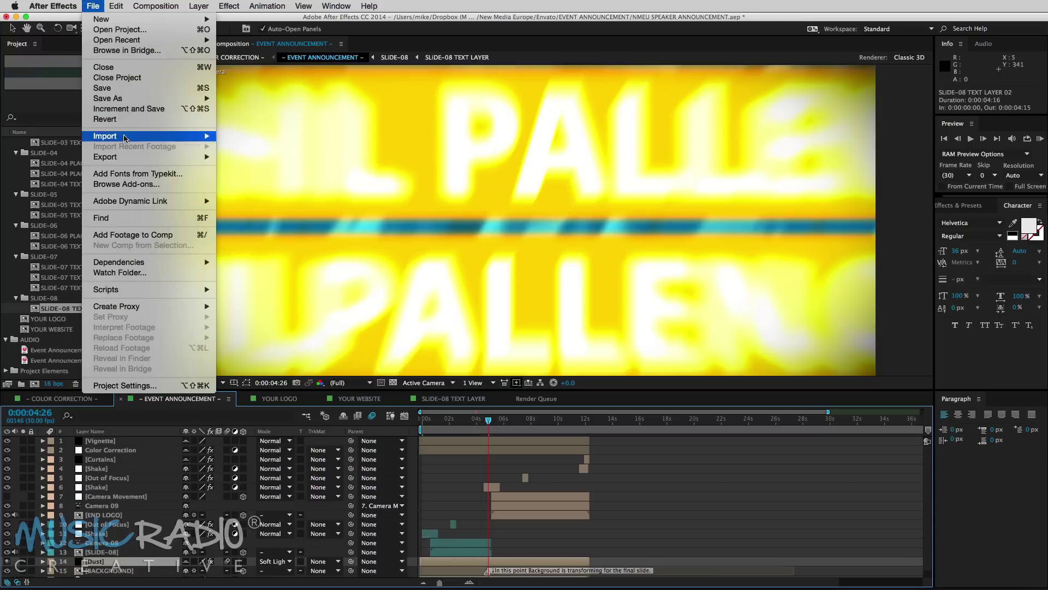
mouse_move(141, 158)
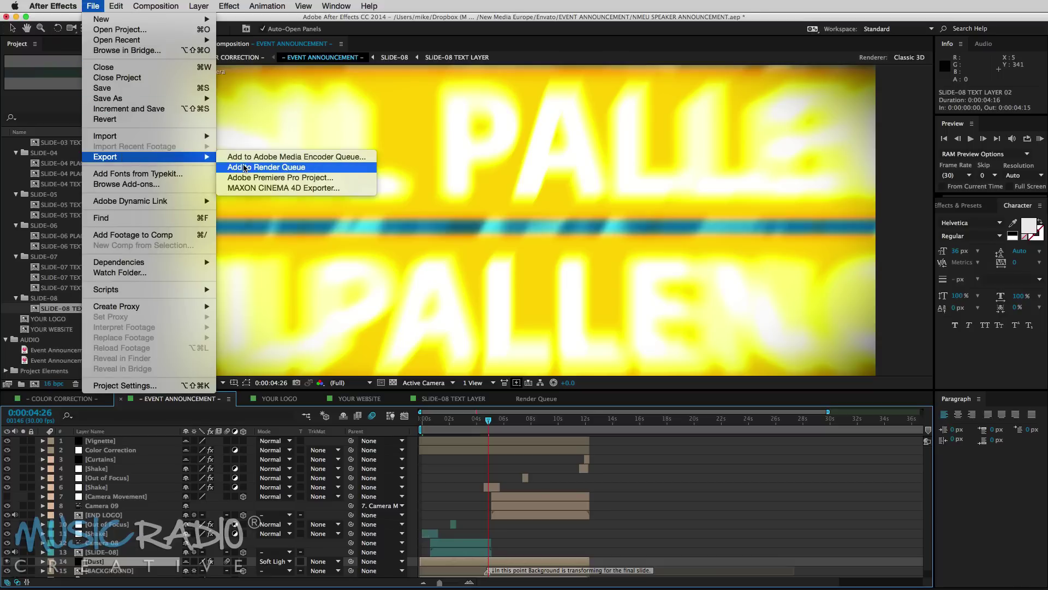
left_click(262, 167)
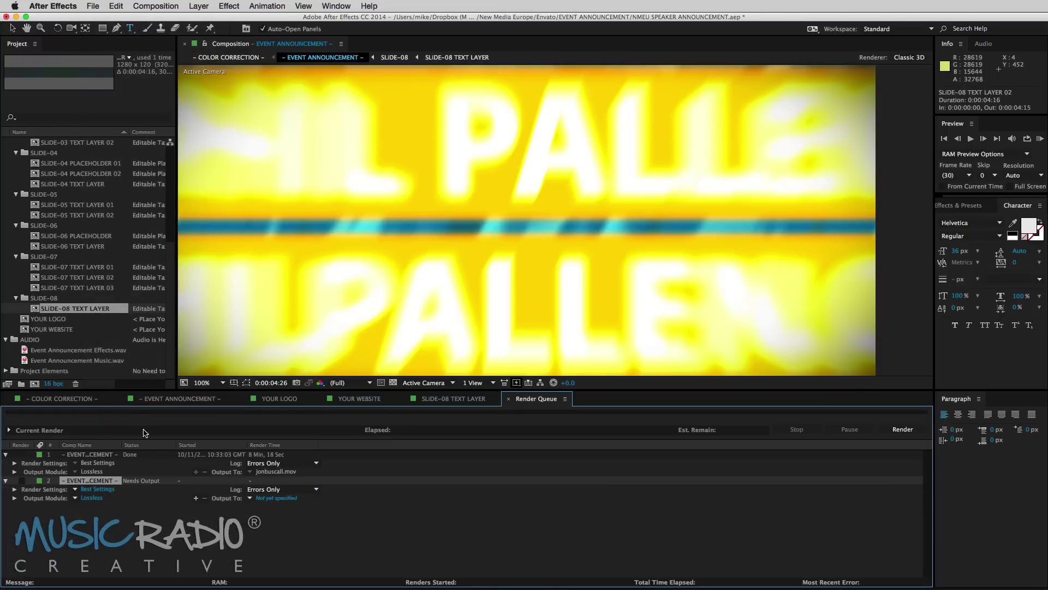
left_click(94, 458)
key("Delete")
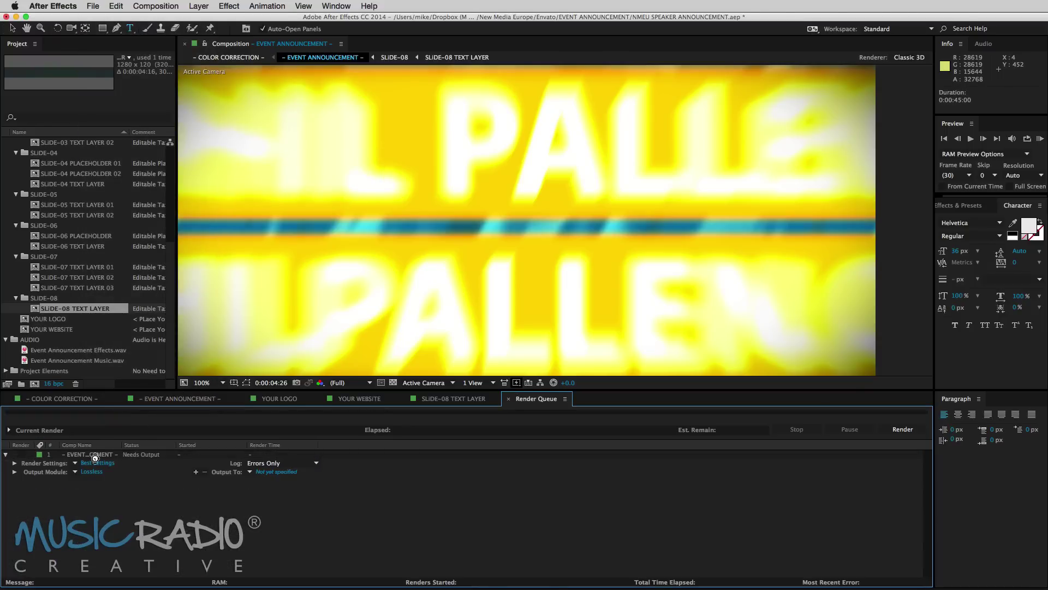
left_click(82, 460)
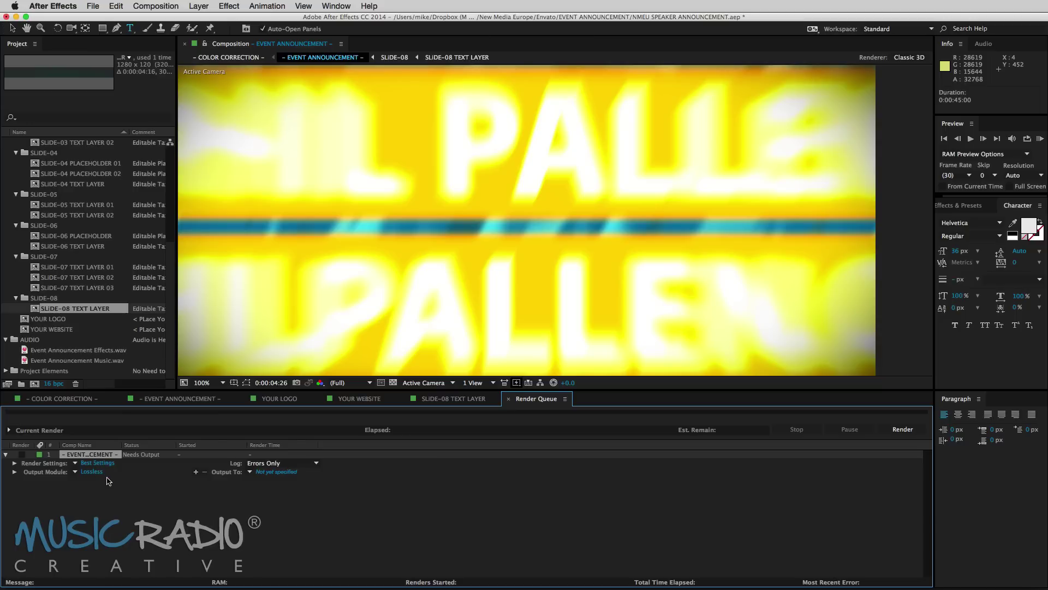
Step: Set the render output location to the Desktop and start rendering
left_click(274, 473)
left_click(521, 184)
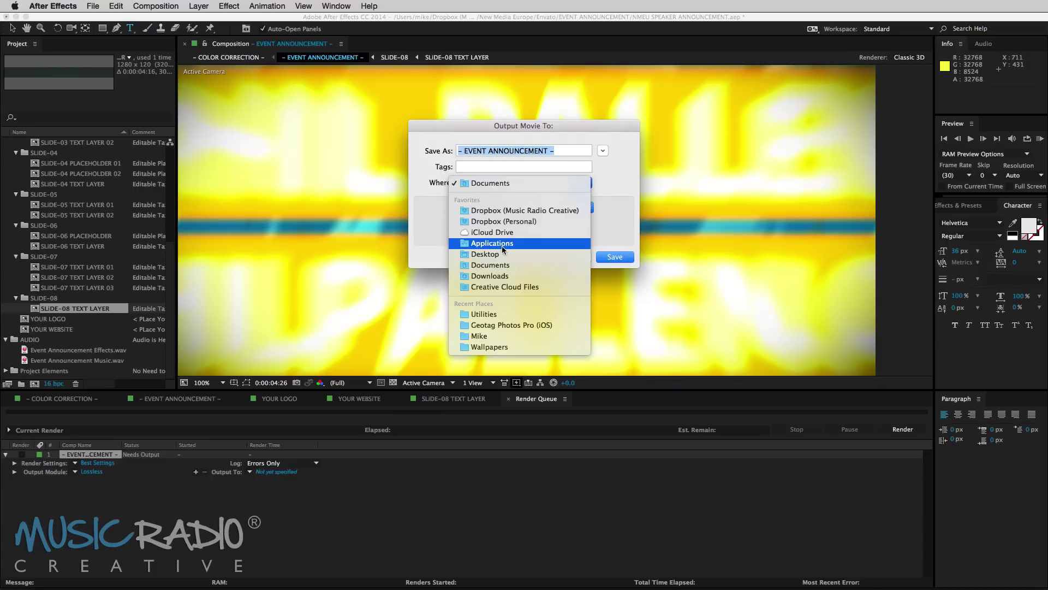
left_click(485, 251)
left_click(615, 257)
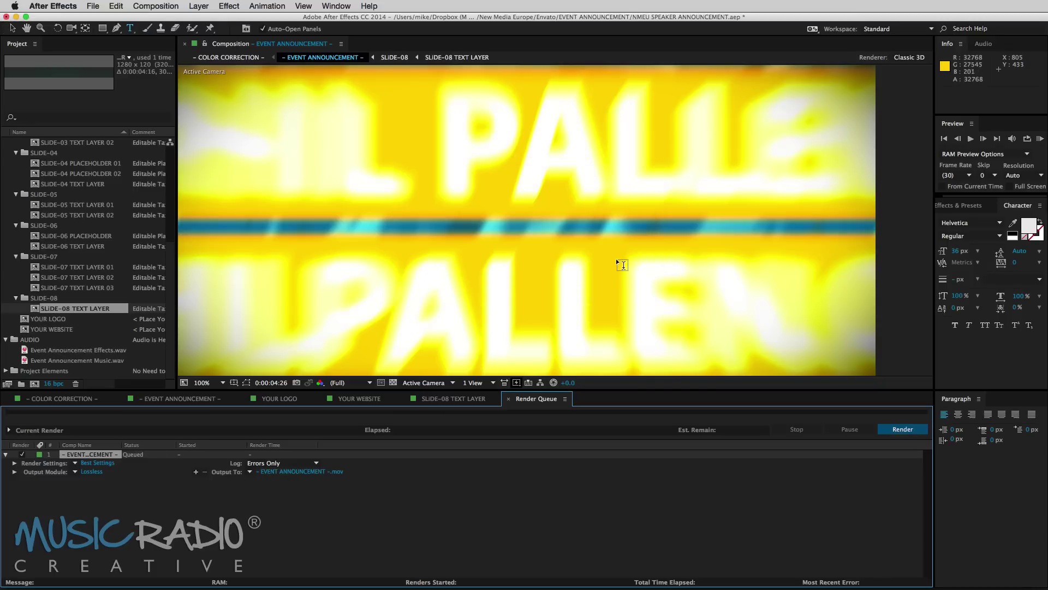
left_click(905, 430)
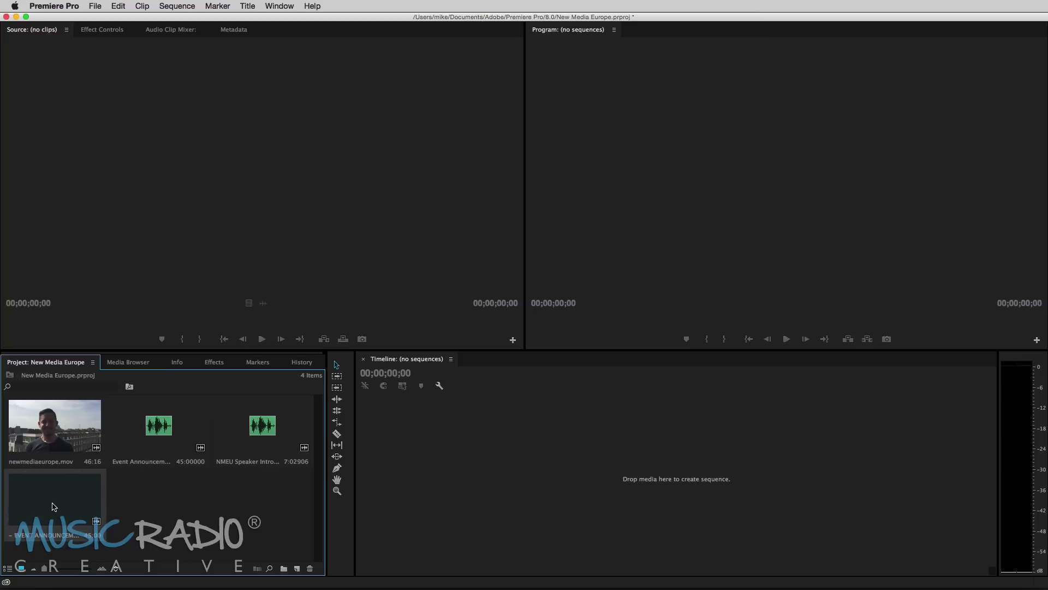
Step: Build an EVENT ANNOUNCEMENT sequence from the rendered .mov, then unlink and delete its audio
left_click_drag(54, 507, 461, 456)
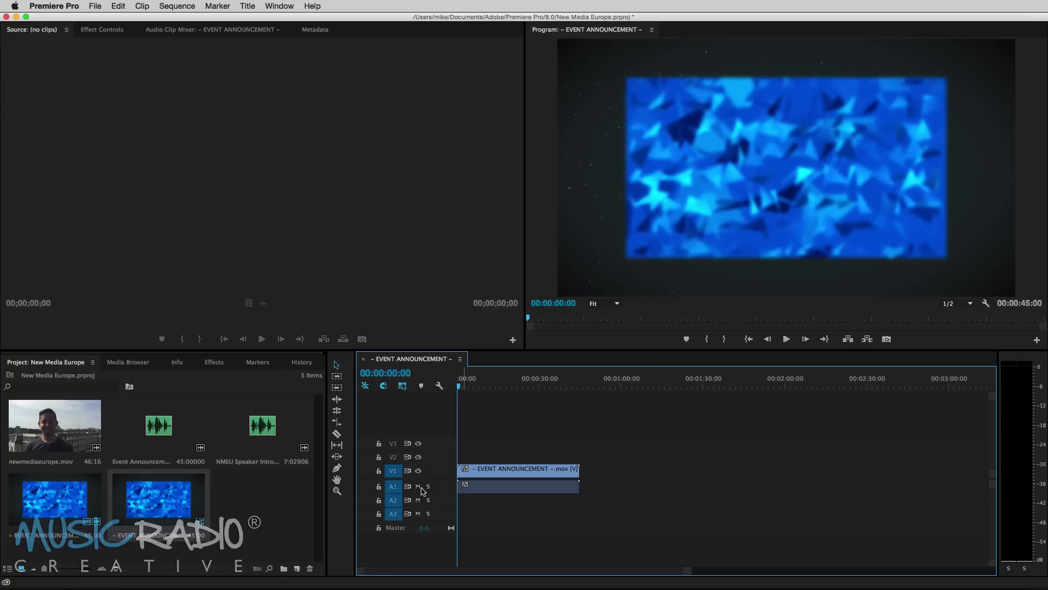
double_click(453, 487)
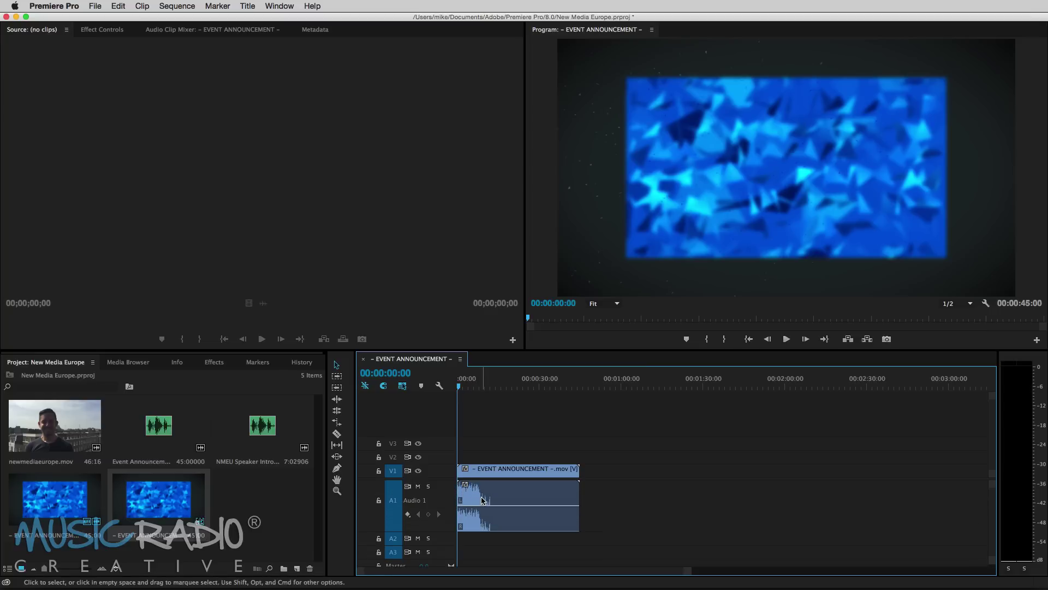
left_click(486, 496)
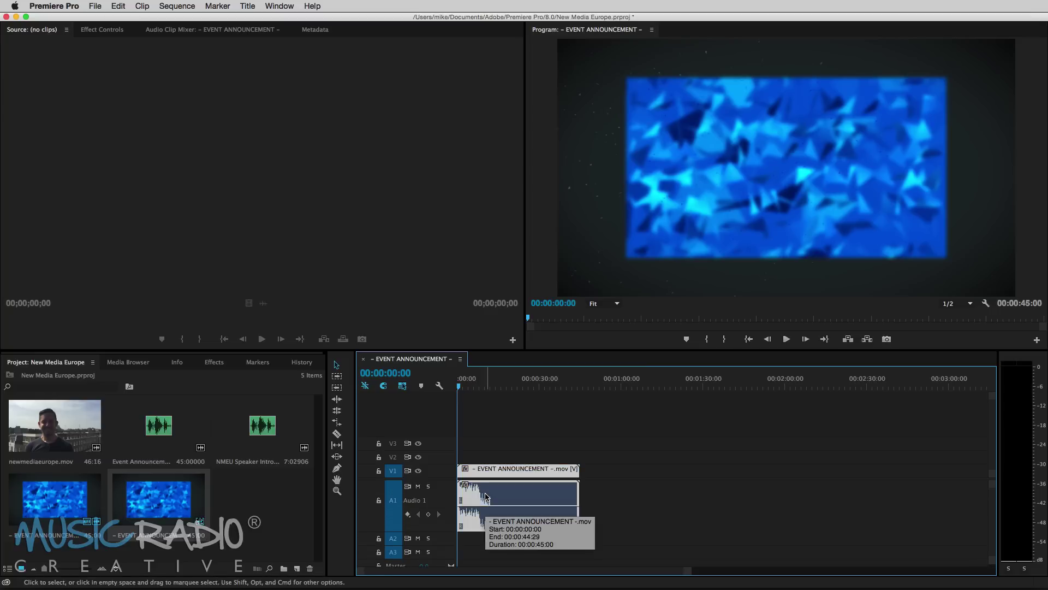
right_click(486, 495)
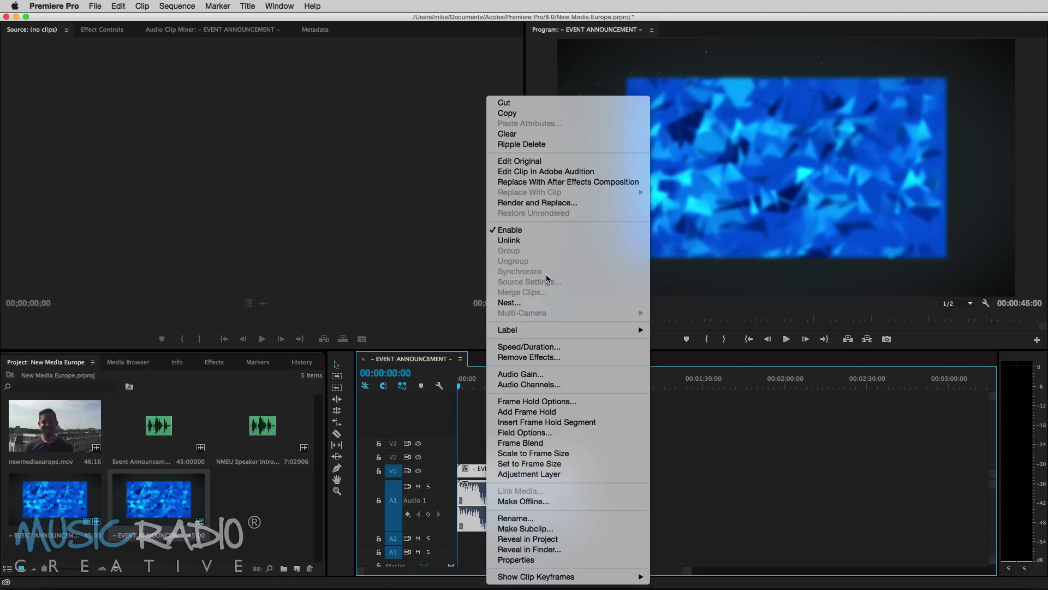
left_click(531, 240)
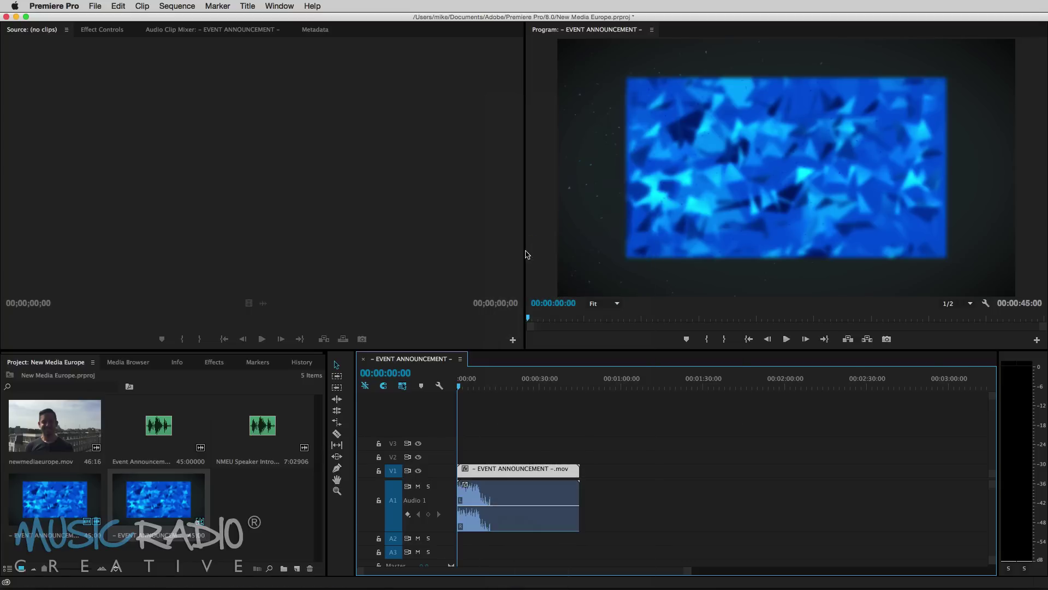
left_click(498, 501)
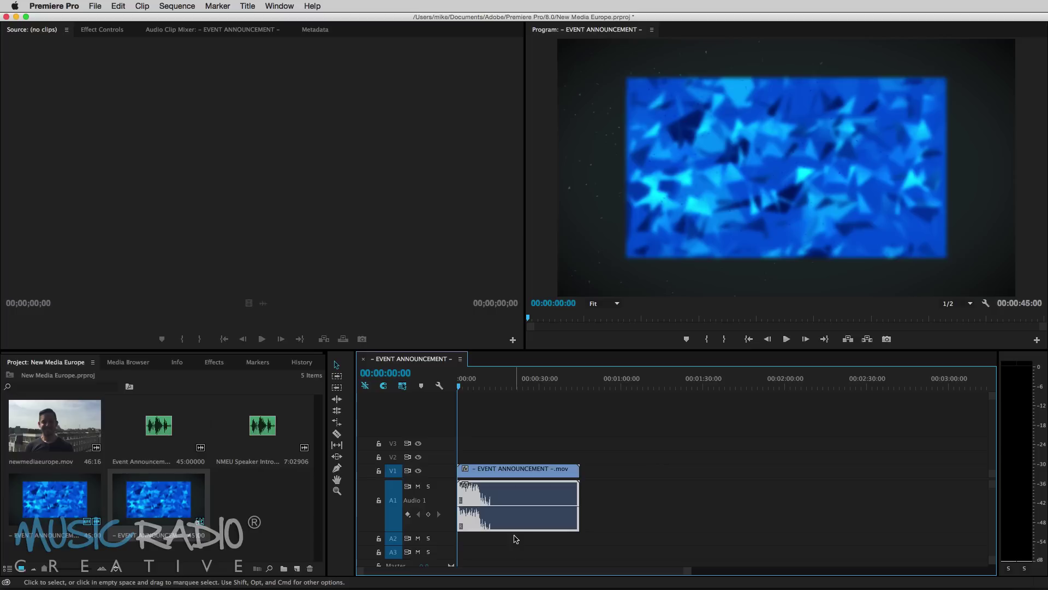
key("Delete")
double_click(440, 500)
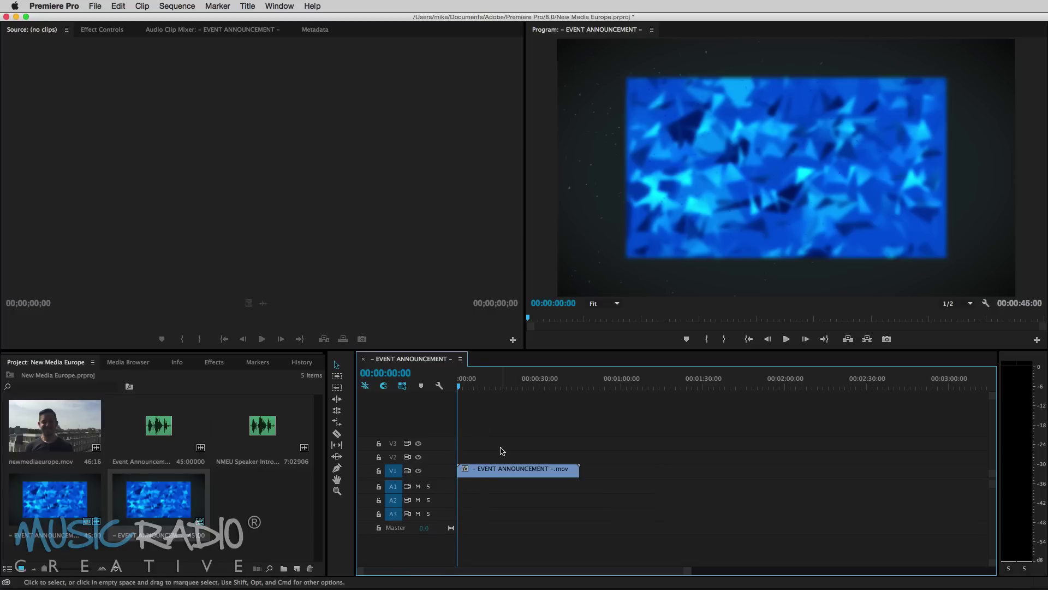
Step: Trim the opening frames off the head of the EVENT ANNOUNCEMENT clip
left_click(470, 387)
mouse_move(472, 389)
left_mouse_down()
mouse_move(525, 389)
mouse_move(465, 390)
left_mouse_up()
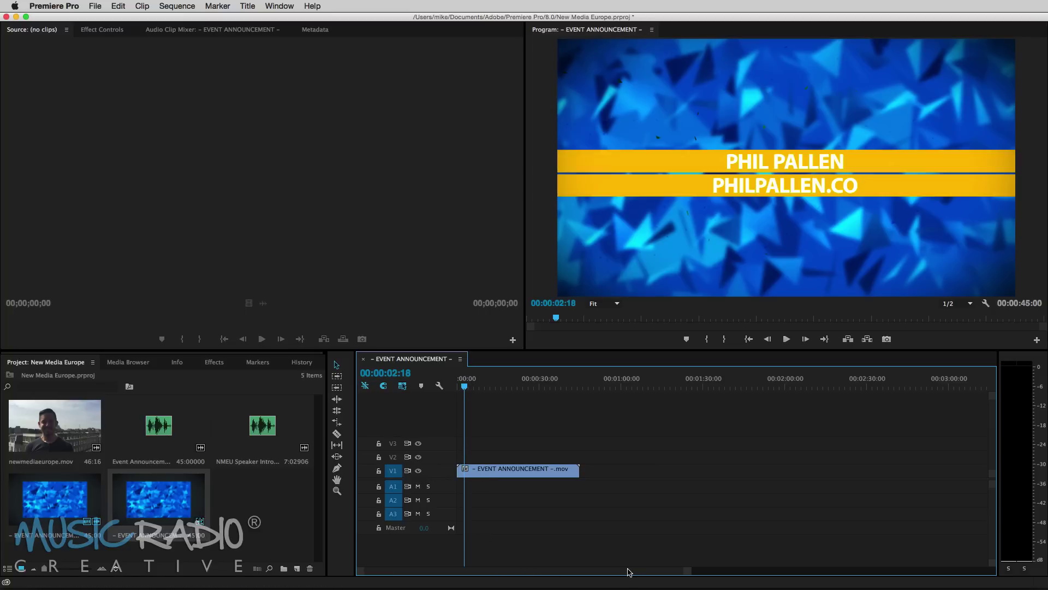
scroll(527, 571, "up", 5)
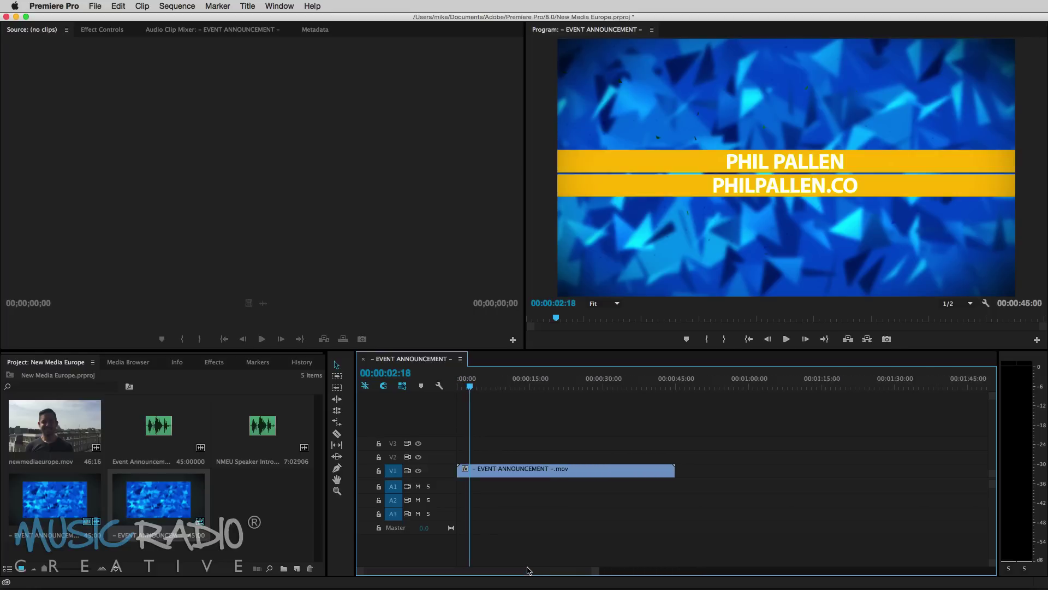
left_click(468, 387)
left_click_drag(468, 388, 461, 390)
scroll(442, 573, "up", 3)
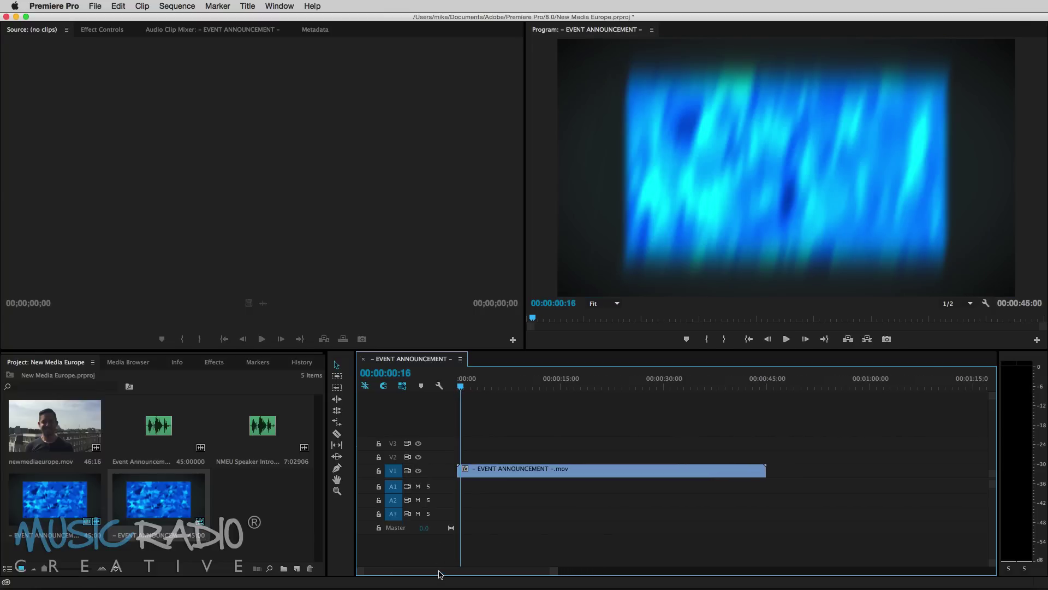
left_click_drag(459, 468, 463, 469)
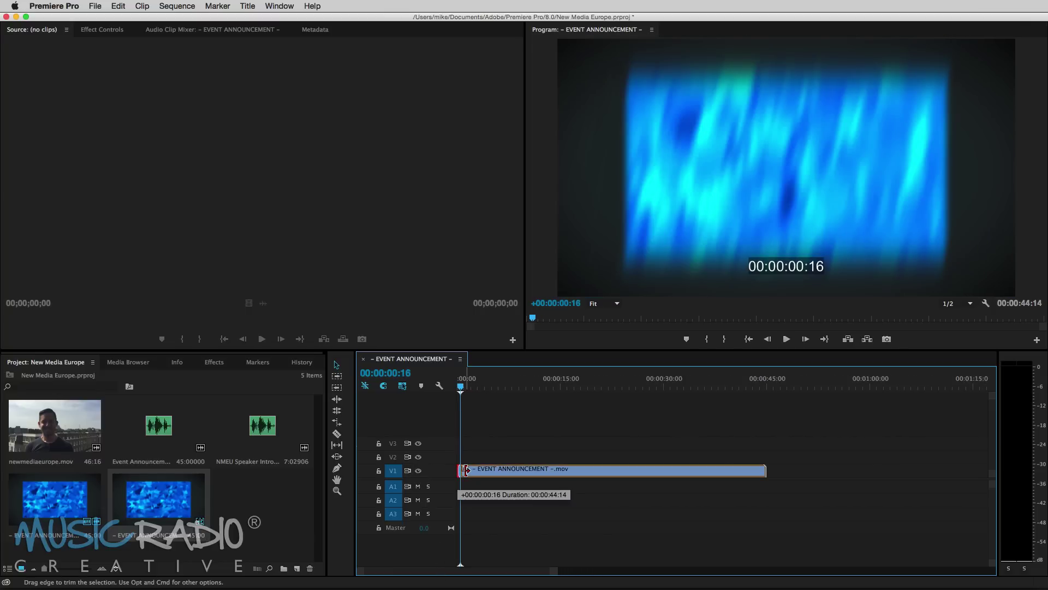
left_click_drag(467, 471, 486, 471)
left_click_drag(462, 386, 579, 387)
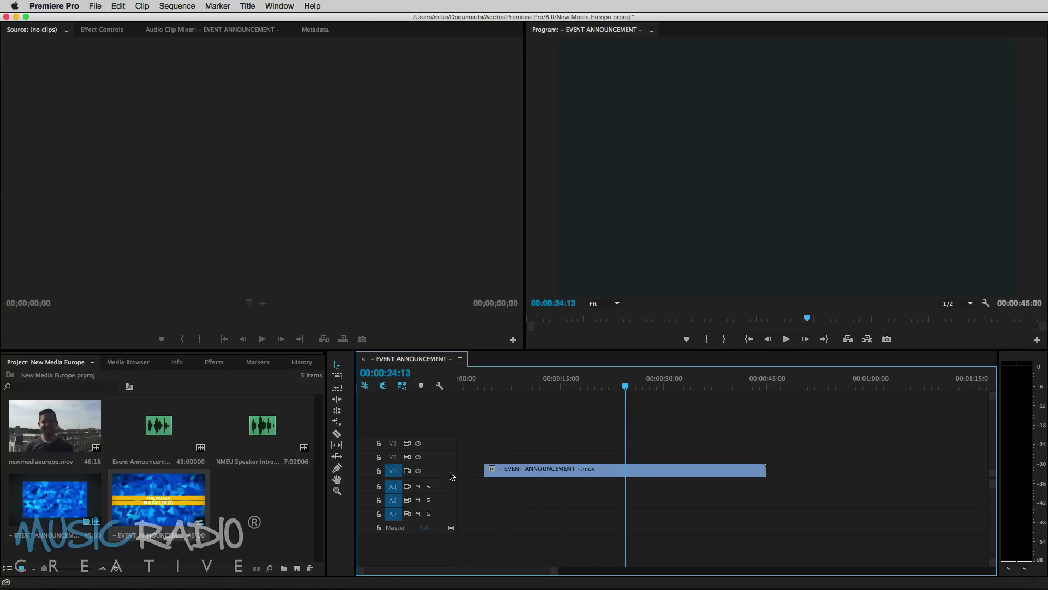
left_click_drag(484, 471, 460, 470)
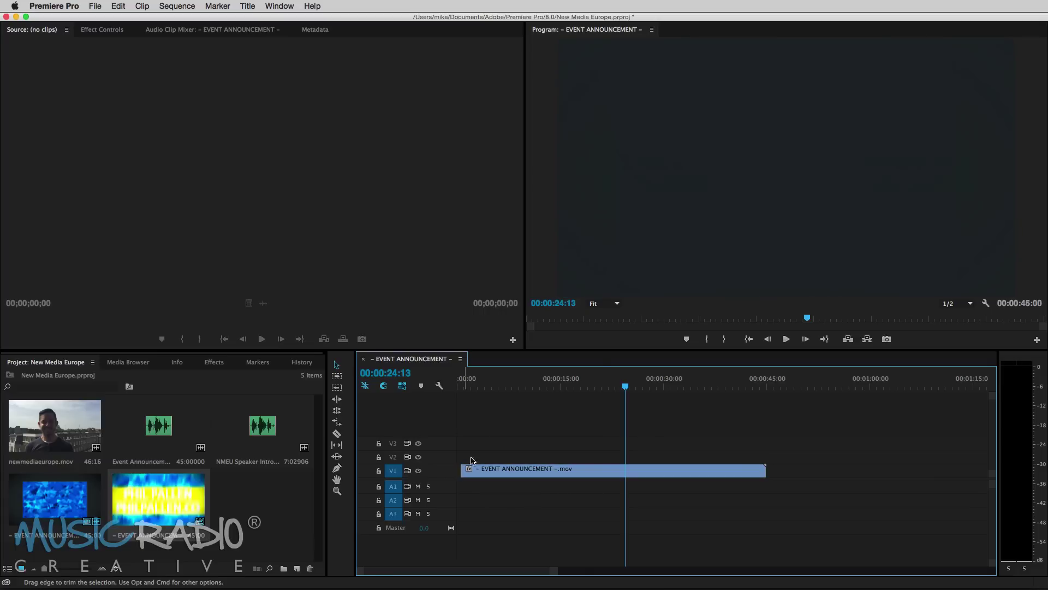
Step: Cut the clip's end at 00:00:05:02 and place a second EVENT ANNOUNCEMENT copy later on the timeline
left_click_drag(525, 387, 491, 390)
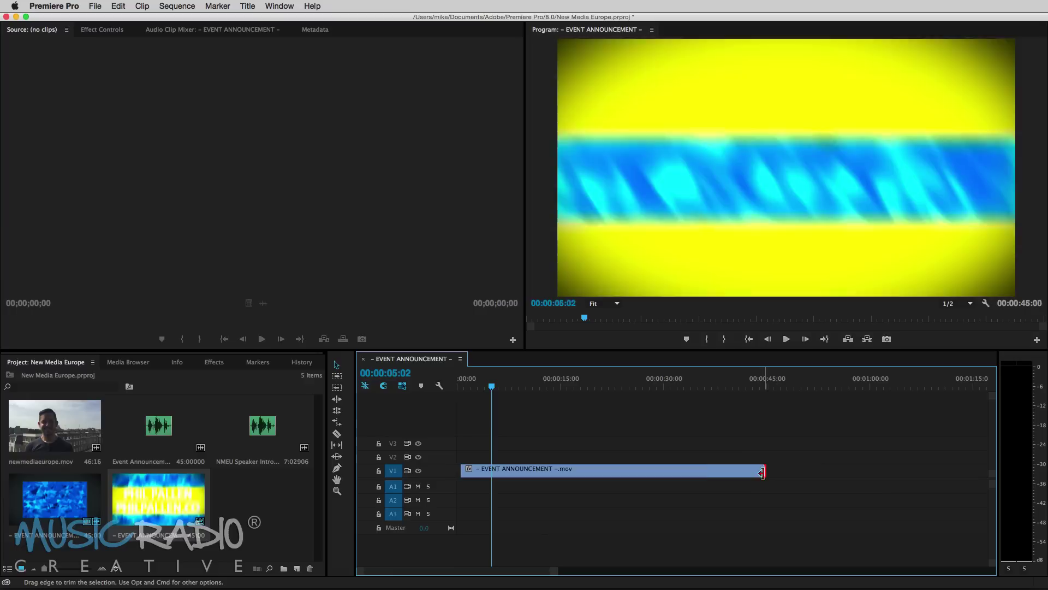
left_click_drag(758, 471, 499, 473)
left_click_drag(48, 503, 548, 480)
Step: Unlink the second EVENT ANNOUNCEMENT clip and delete its audio
left_click(557, 486)
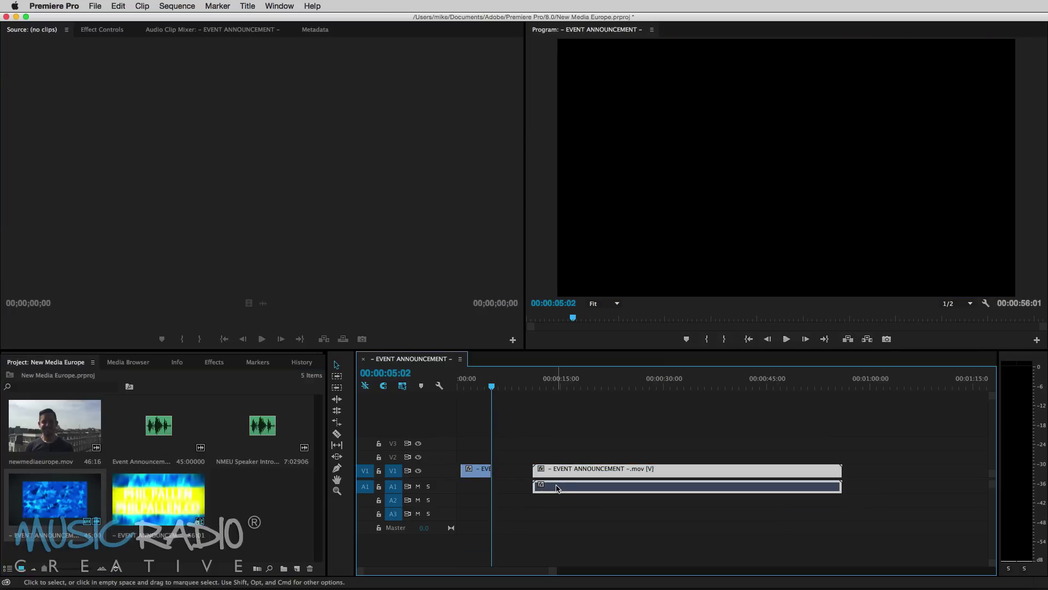
right_click(557, 486)
left_click(578, 241)
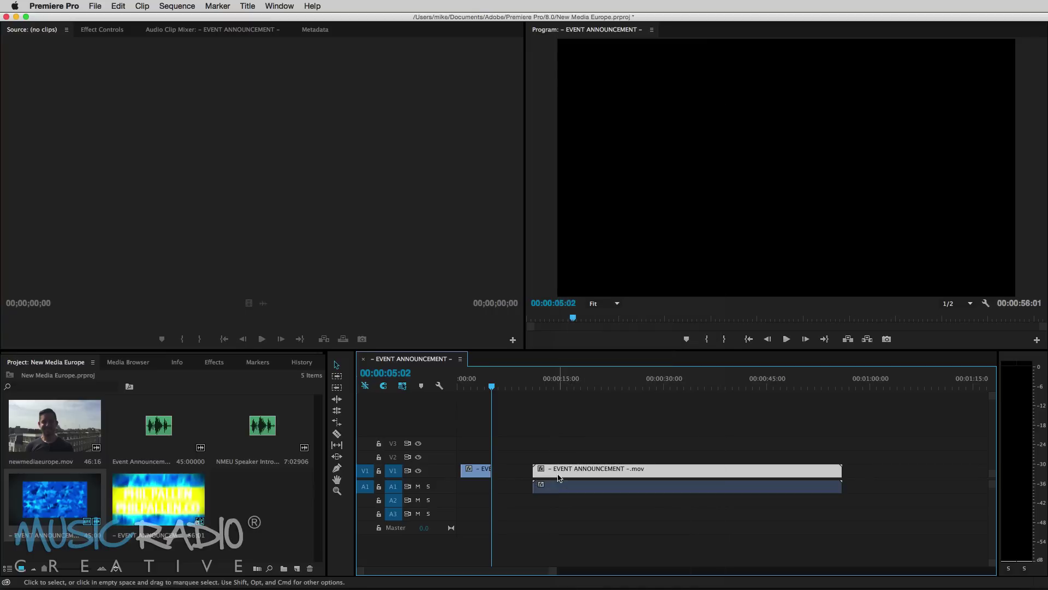
left_click(562, 485)
key("Delete")
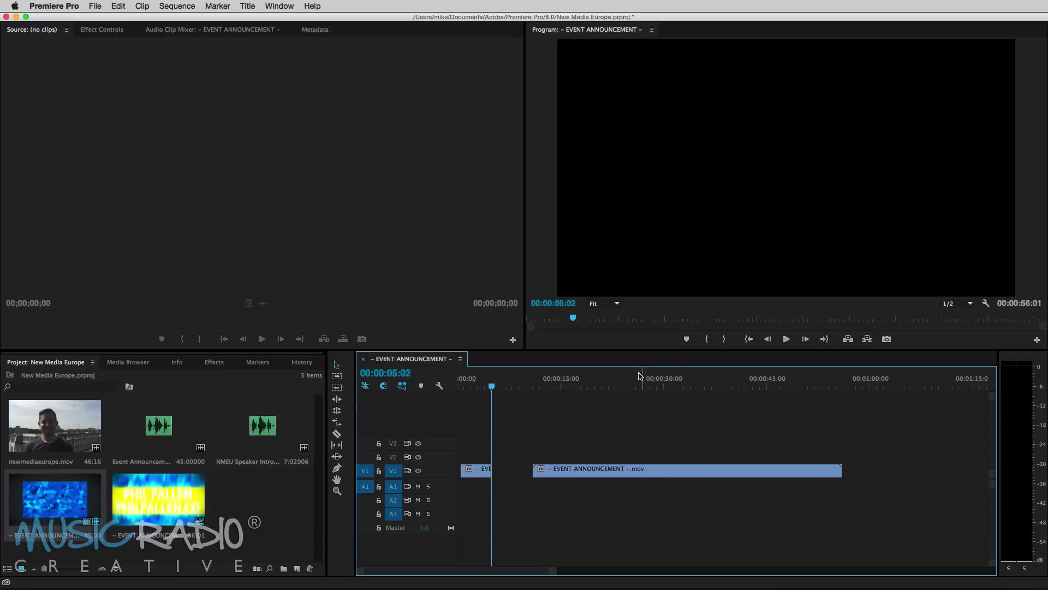
Step: Trim the second clip's start at the NewMedia Europe logo frame and shorten its end
left_click_drag(625, 384, 538, 385)
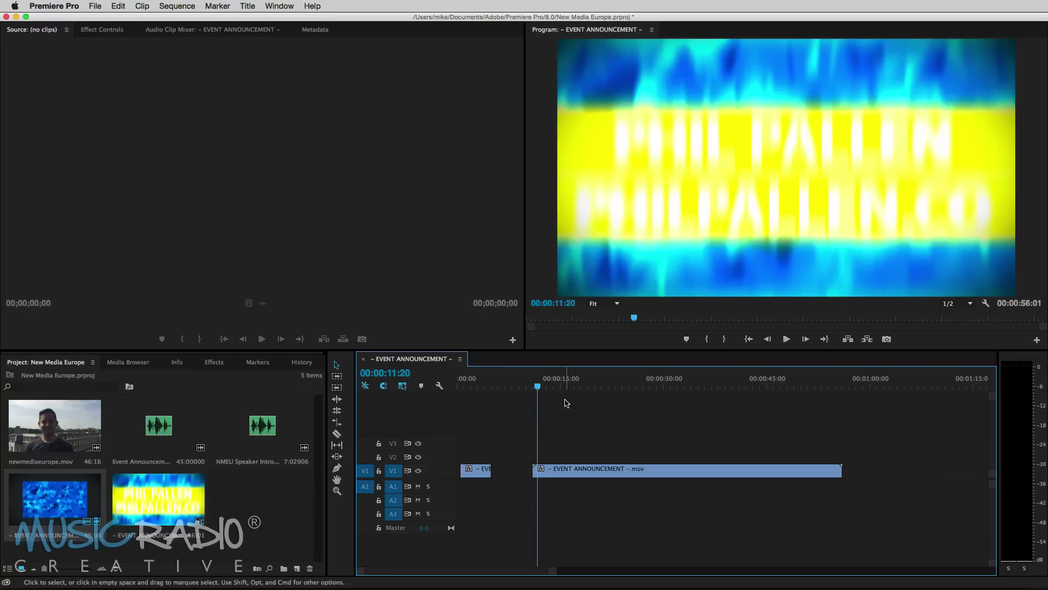
left_click(578, 384)
left_click_drag(532, 471, 538, 470)
left_click_drag(578, 389, 617, 388)
left_click_drag(834, 470, 919, 474)
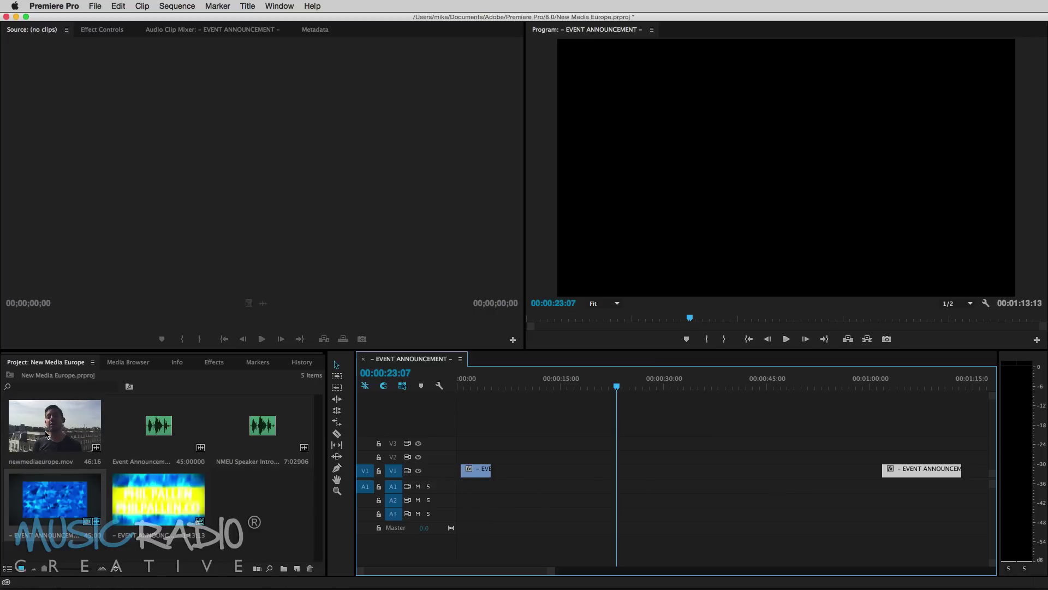
Step: Place newmediaeurope.mov between intro and outro and send its audio to Adobe Audition
left_click_drag(49, 438, 513, 462)
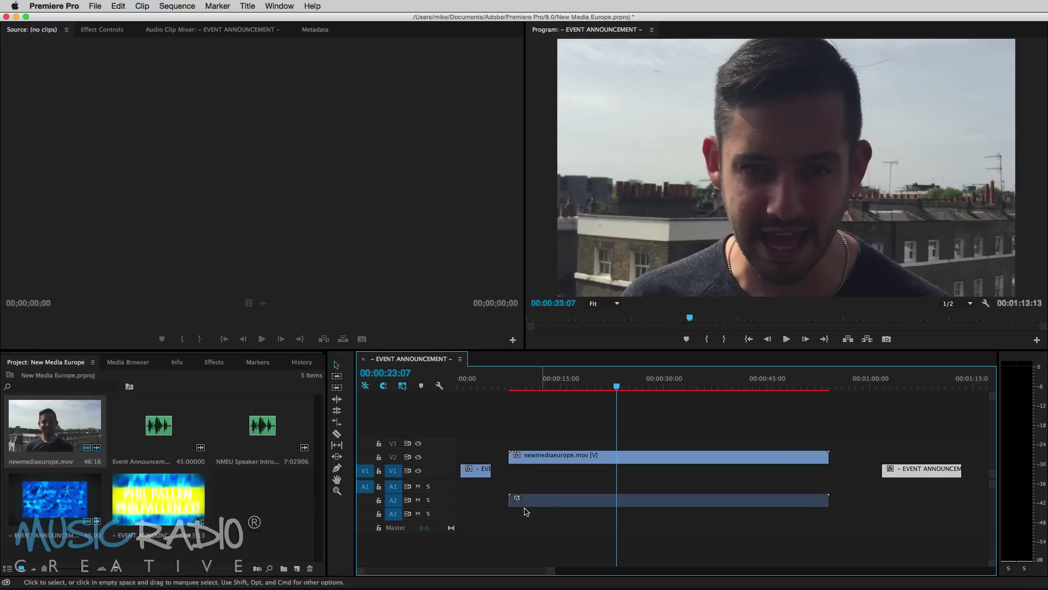
double_click(443, 503)
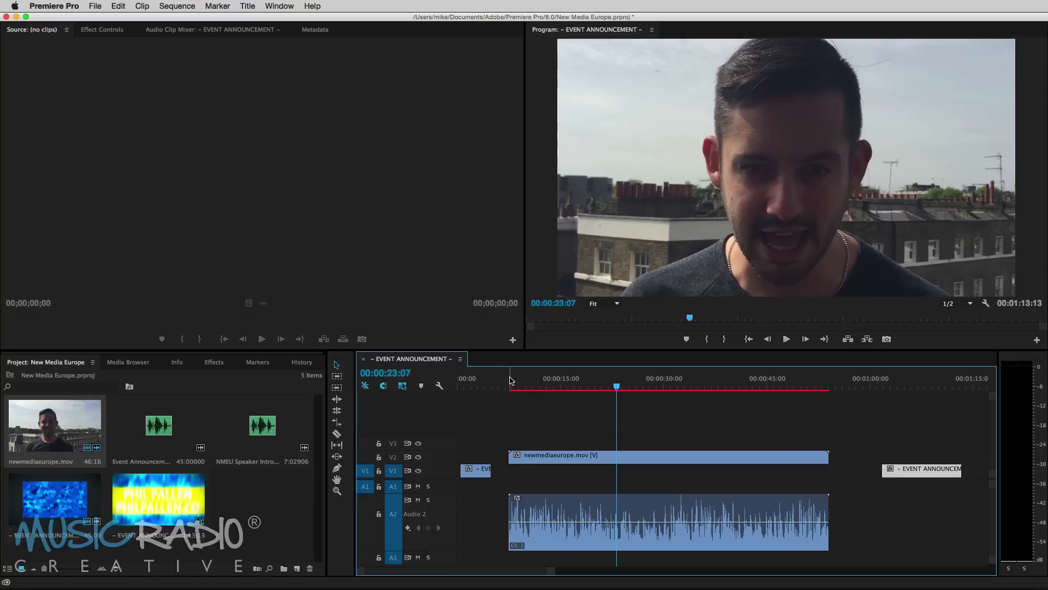
left_click(566, 512)
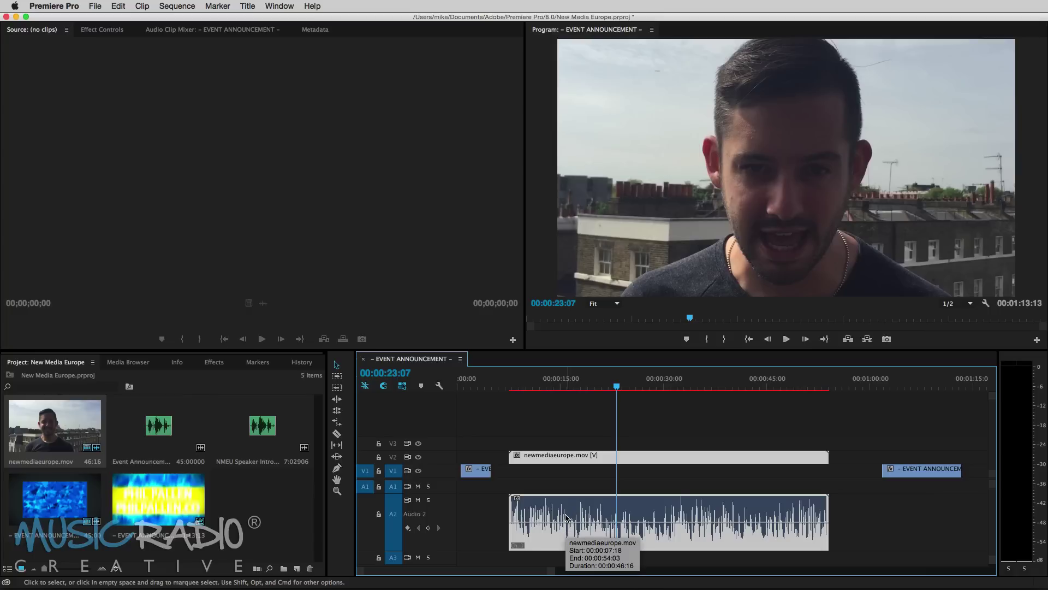
right_click(567, 518)
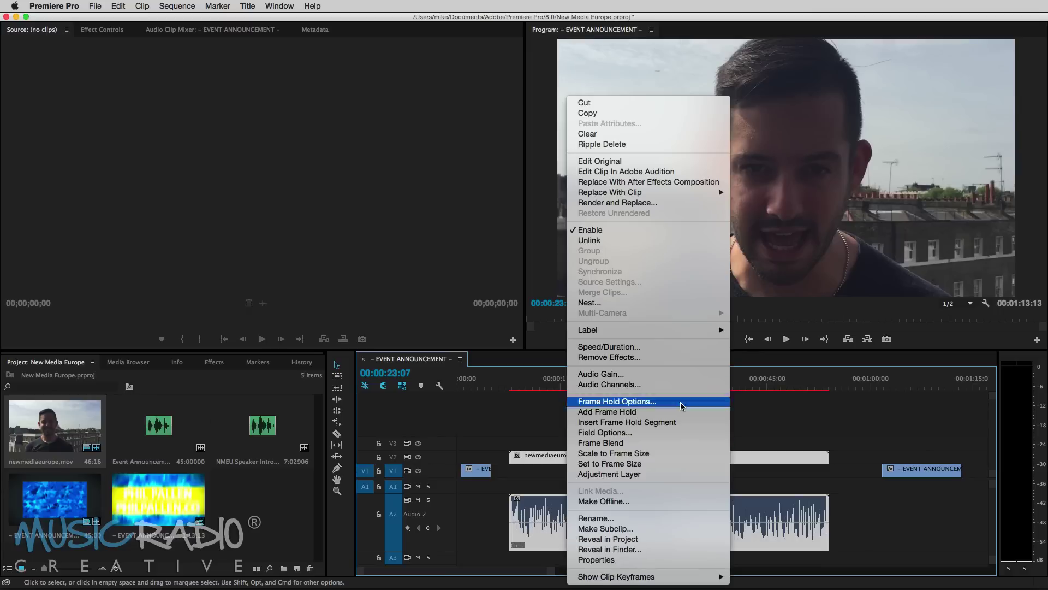
left_click(654, 172)
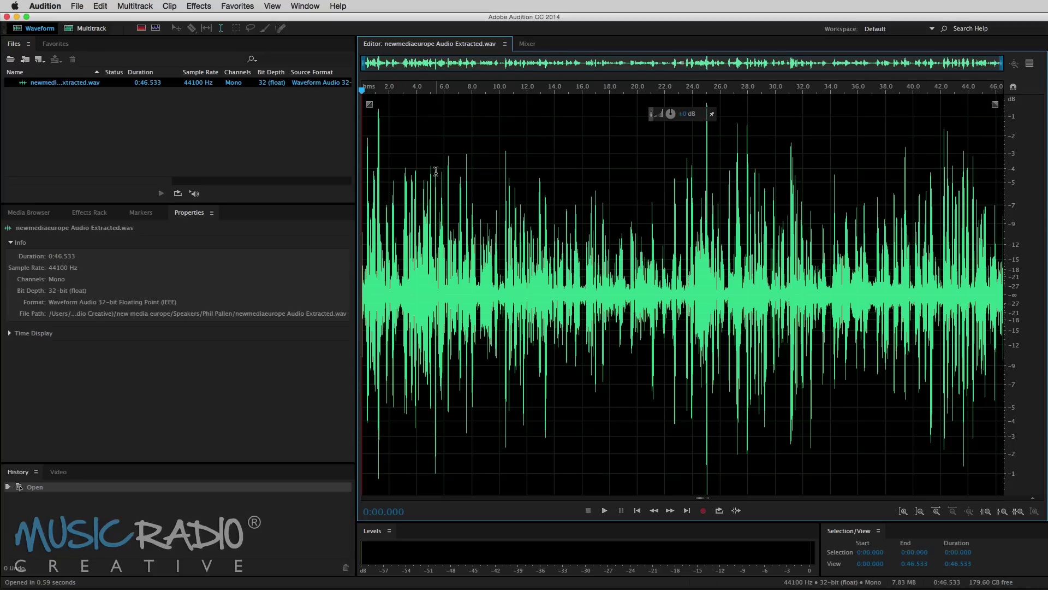
Step: Play back newmediaeurope Audio Extracted.wav briefly, then stop it
key("space")
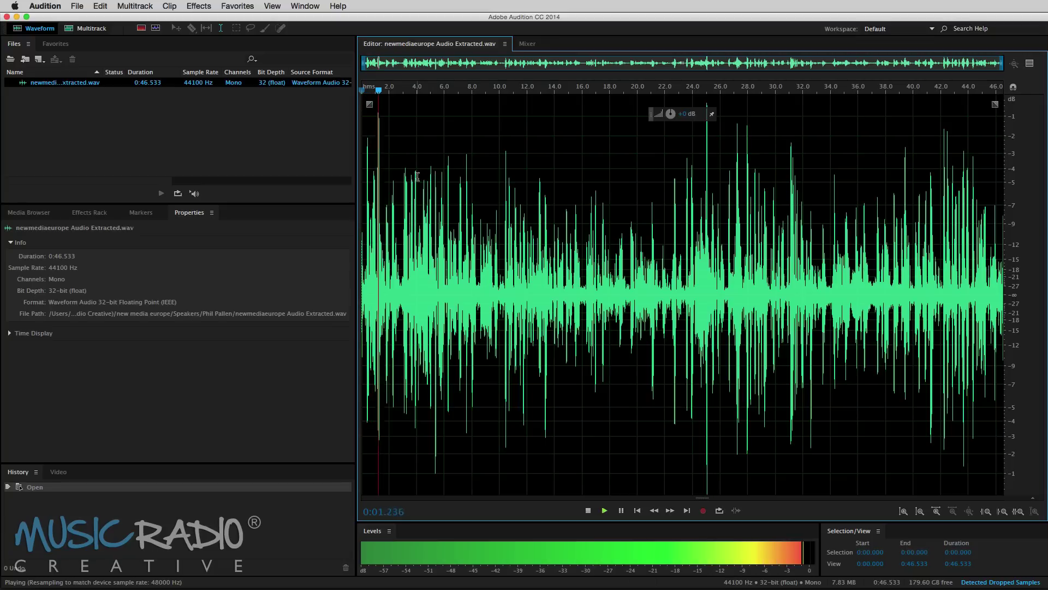
key("space")
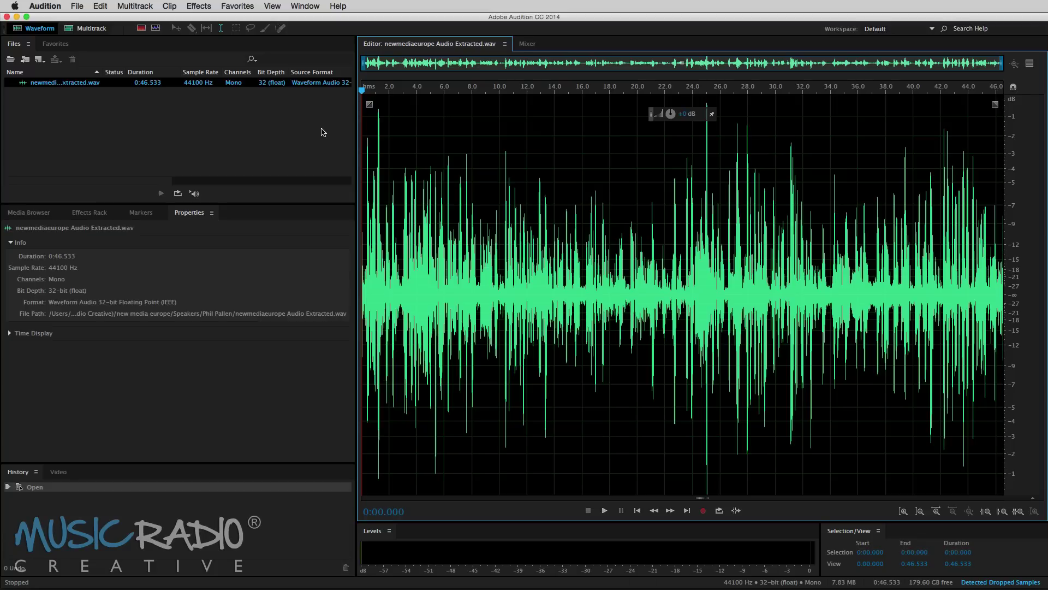
left_click(200, 7)
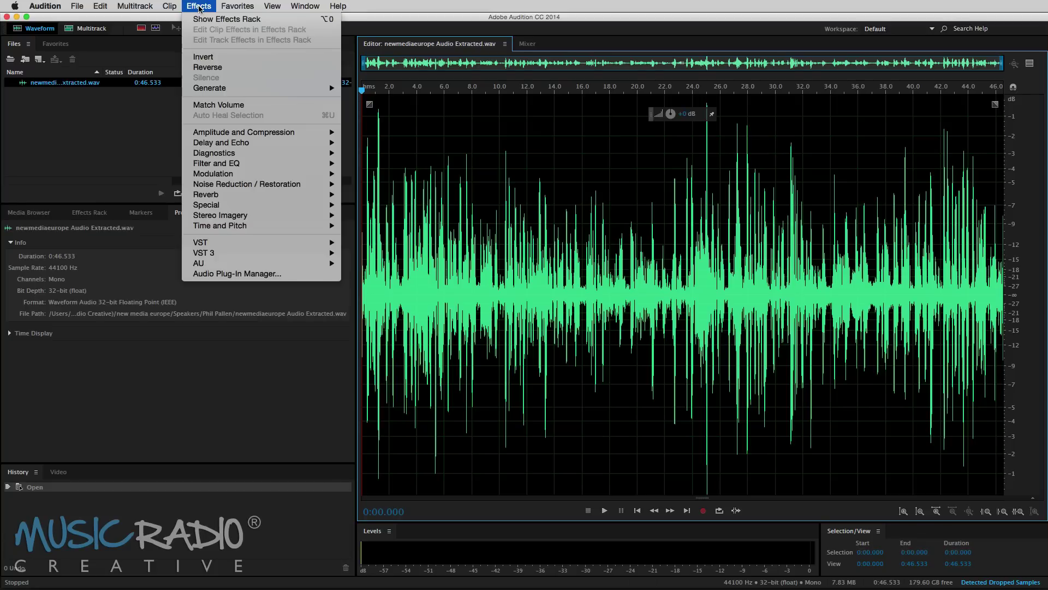
Step: Add a Parametric Equalizer, boosting band 4 near 5920 Hz to 12.6 dB and band 3 near 1278 Hz
mouse_move(245, 163)
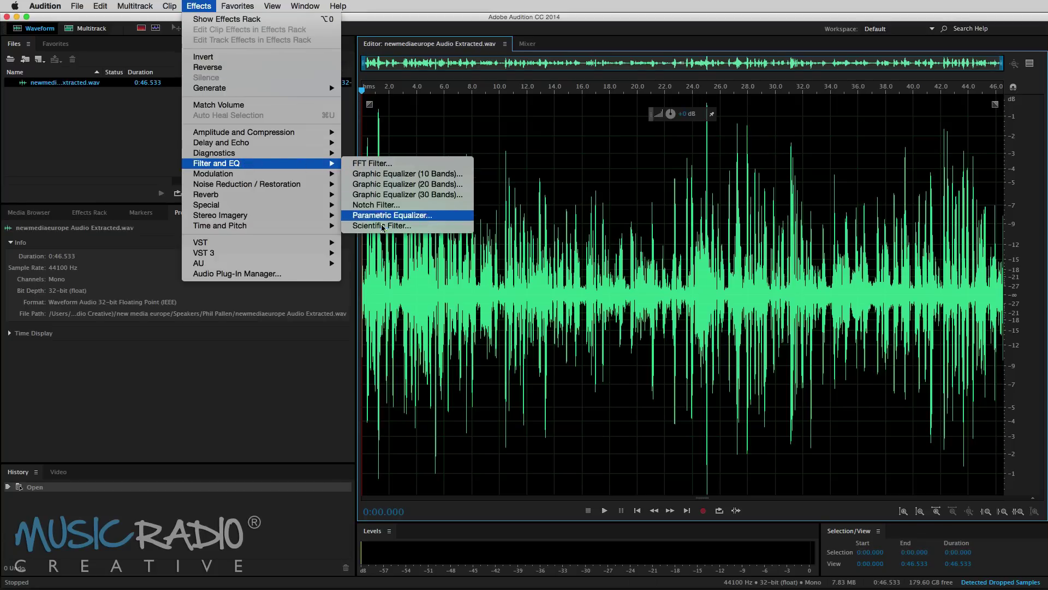
left_click(437, 217)
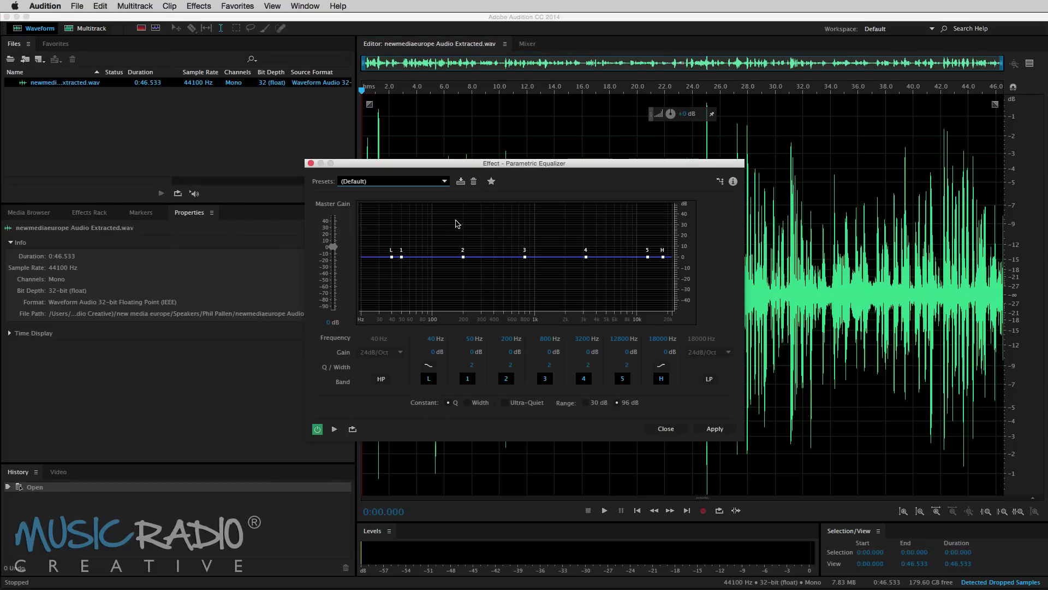
left_click_drag(523, 169, 330, 246)
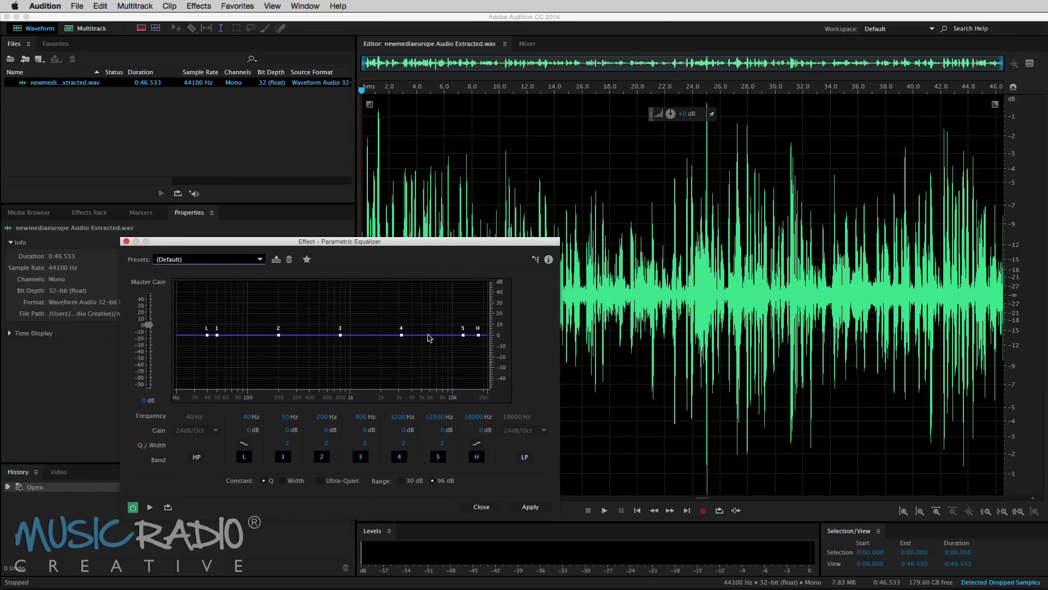
mouse_move(402, 336)
key("space")
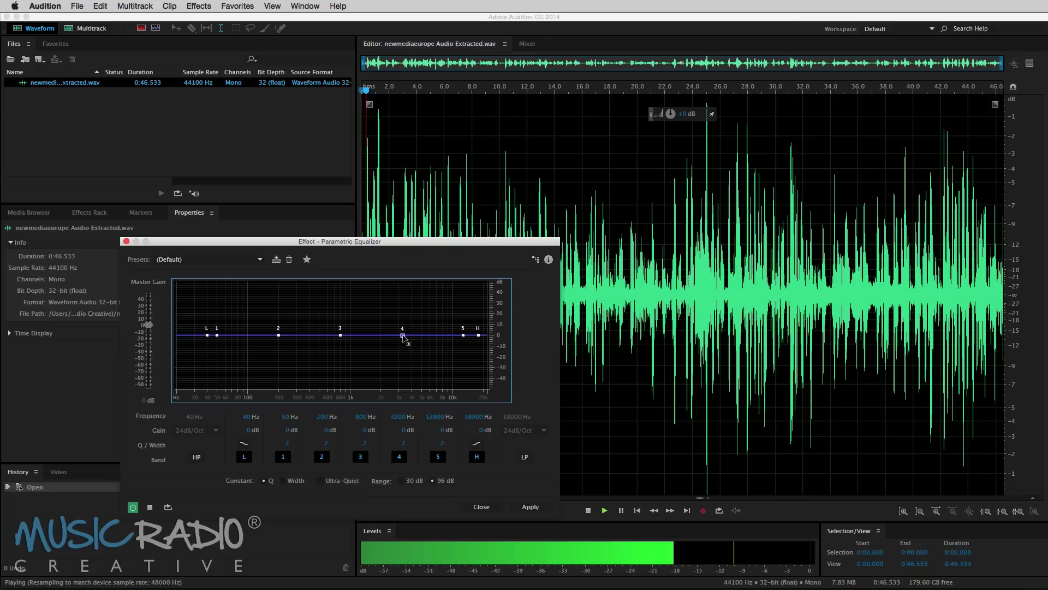
left_click_drag(402, 337, 481, 327)
mouse_move(340, 335)
left_mouse_down()
mouse_move(329, 346)
mouse_move(362, 327)
mouse_move(361, 316)
mouse_move(336, 331)
left_mouse_up()
left_click_drag(426, 327, 425, 321)
left_click_drag(278, 335, 205, 341)
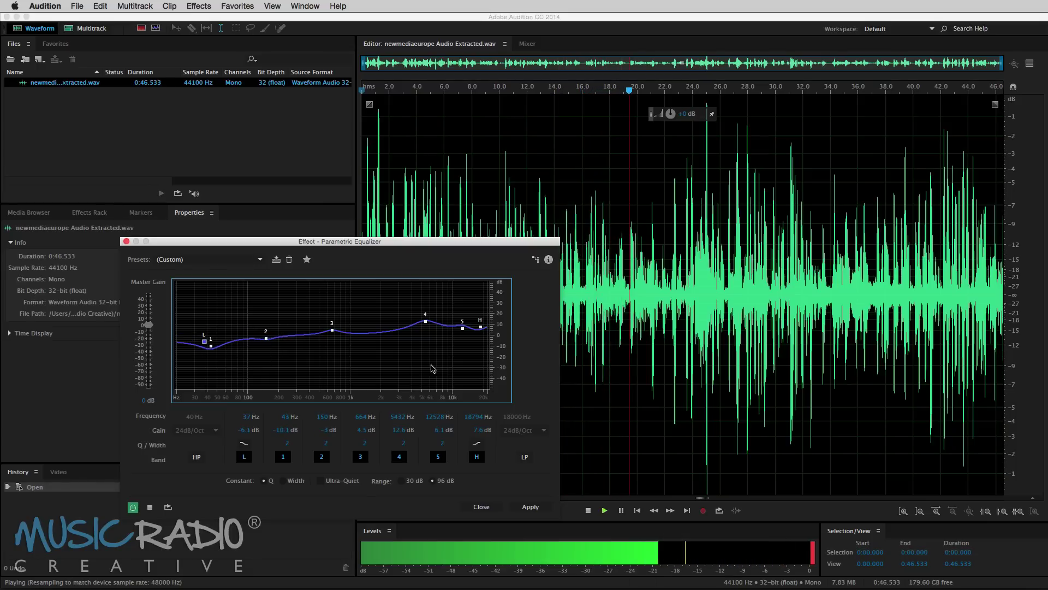
Step: Cut the low shelf to about -10 dB, lift the mids and presence, then apply the EQ
left_click(690, 355)
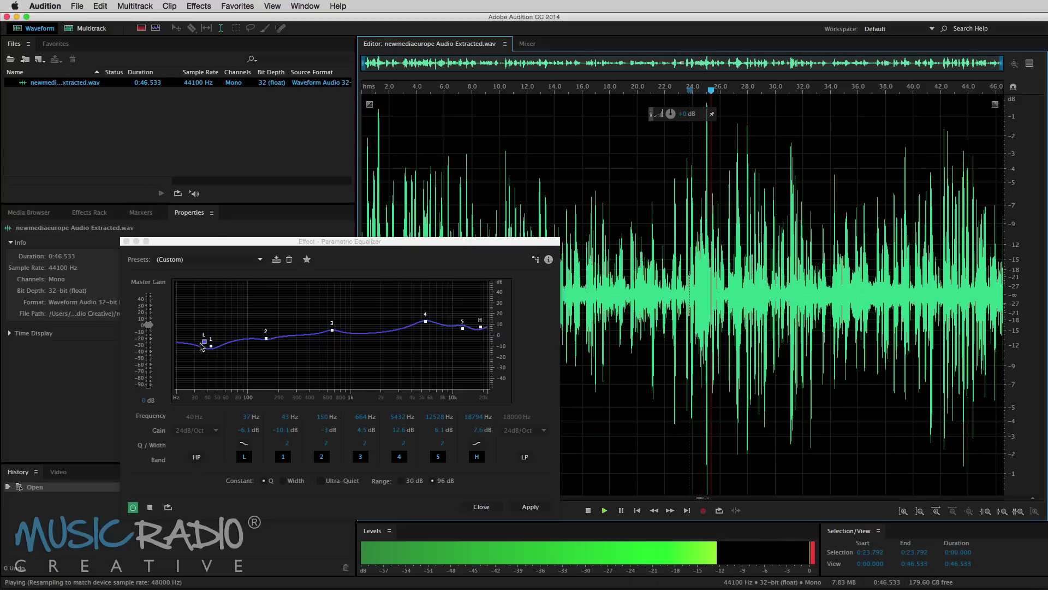
left_click_drag(204, 341, 212, 349)
left_click_drag(328, 331, 331, 328)
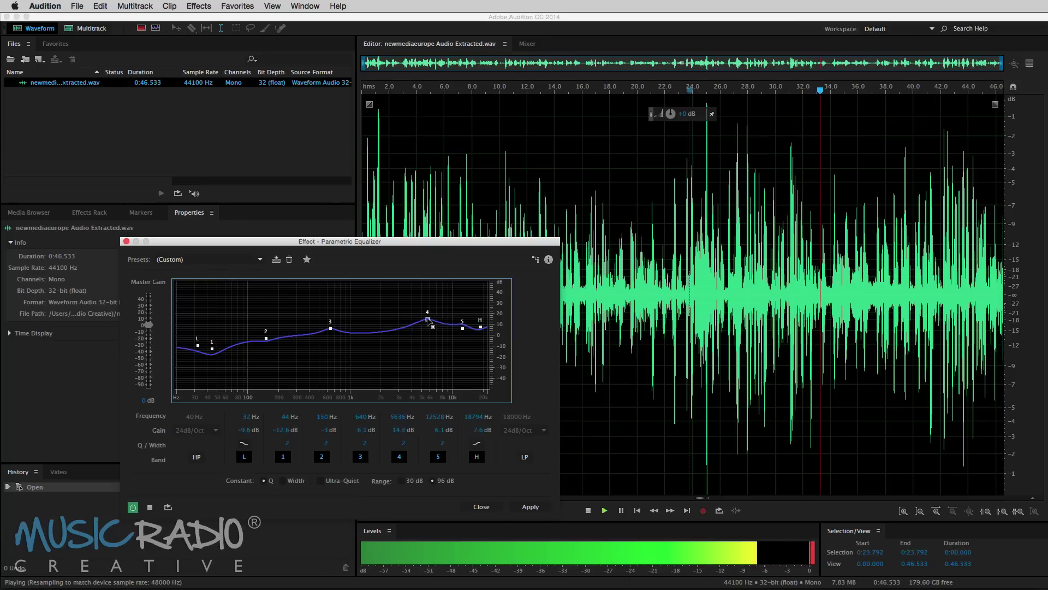
left_click_drag(426, 325, 478, 338)
key("space")
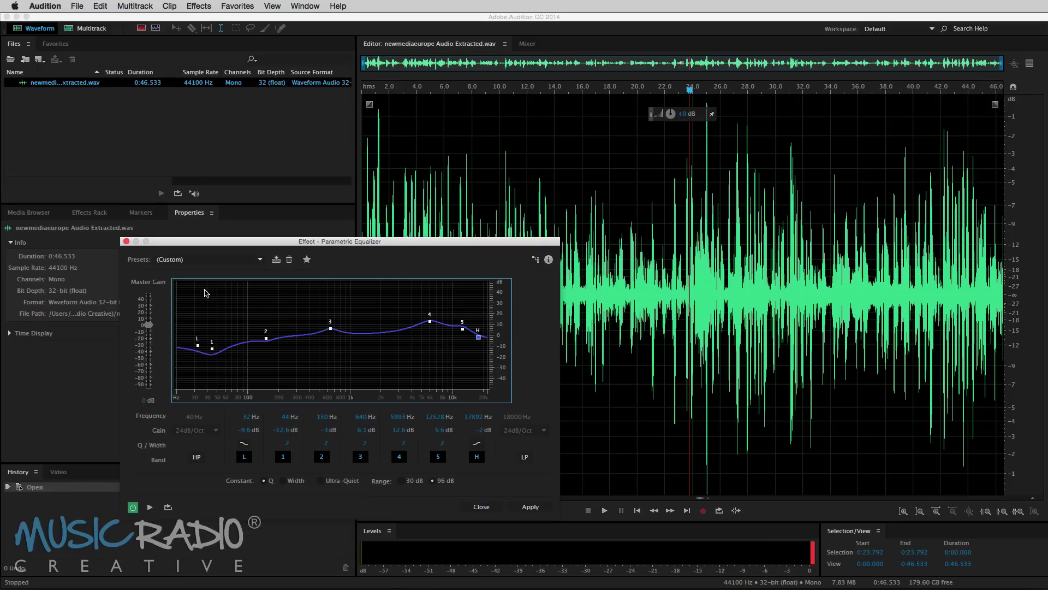
left_click(529, 507)
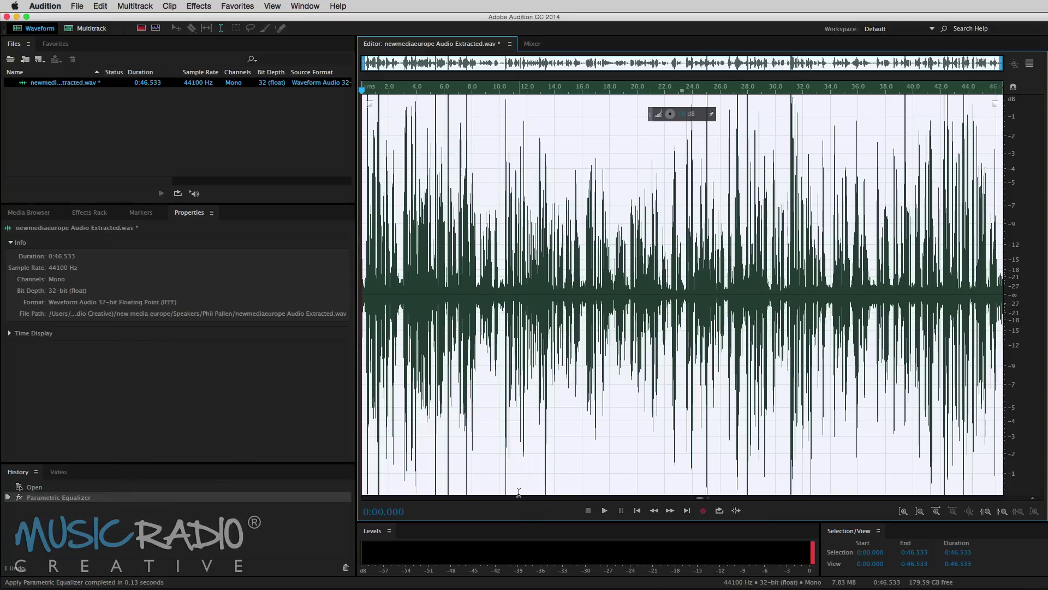
Step: Open Dynamics Processing with the Boomy Kick preset and move the compressor threshold point
left_click(198, 6)
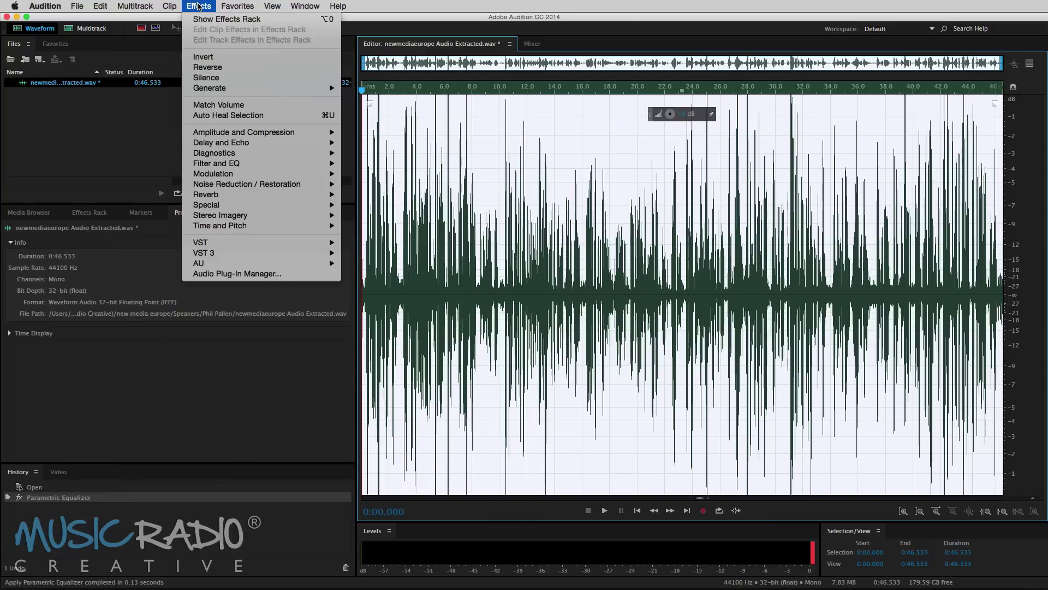
mouse_move(279, 136)
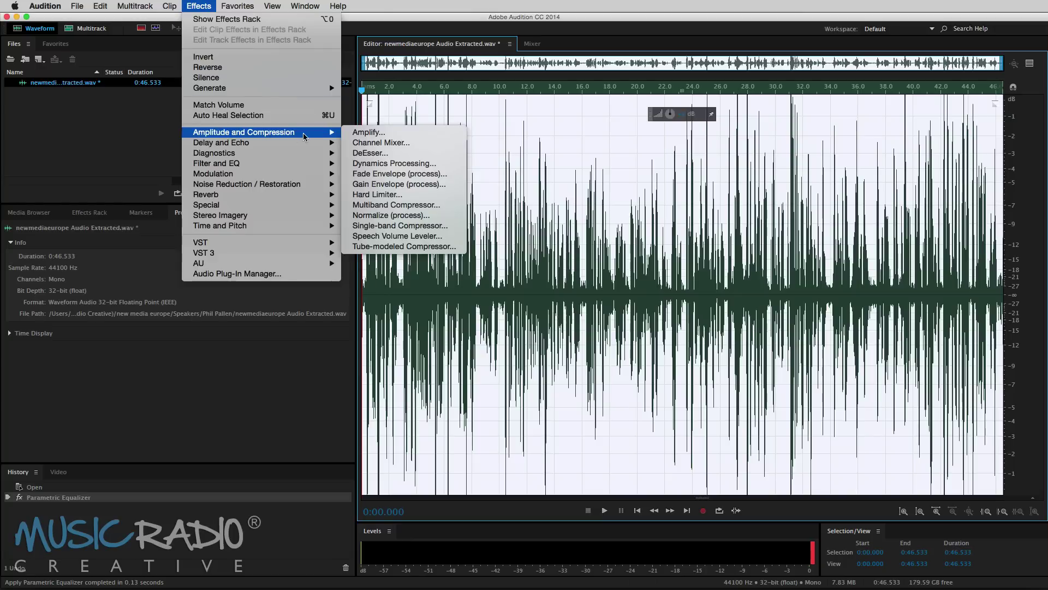
left_click(425, 164)
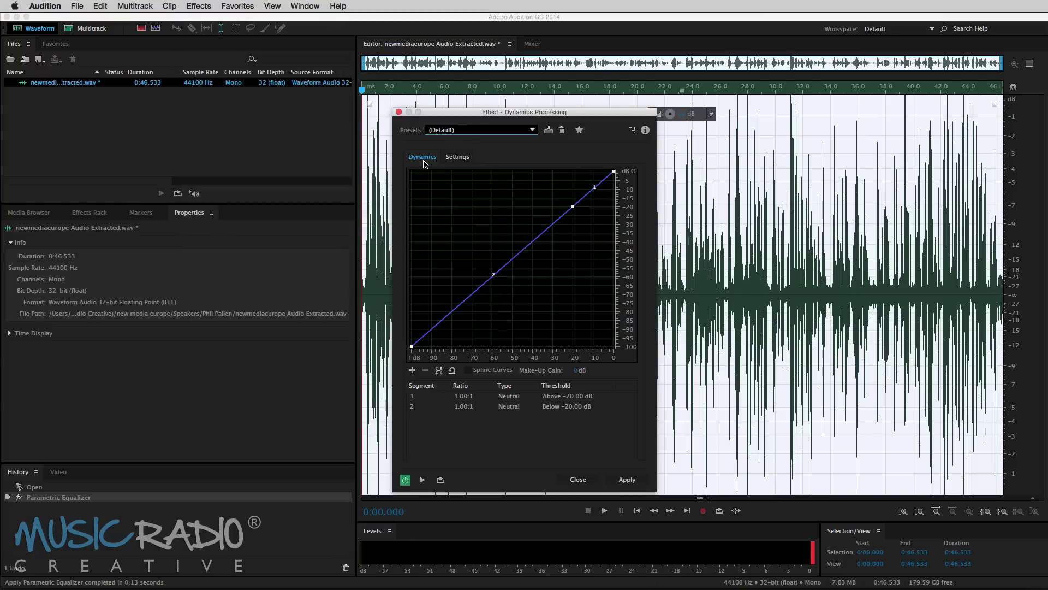
left_click(466, 132)
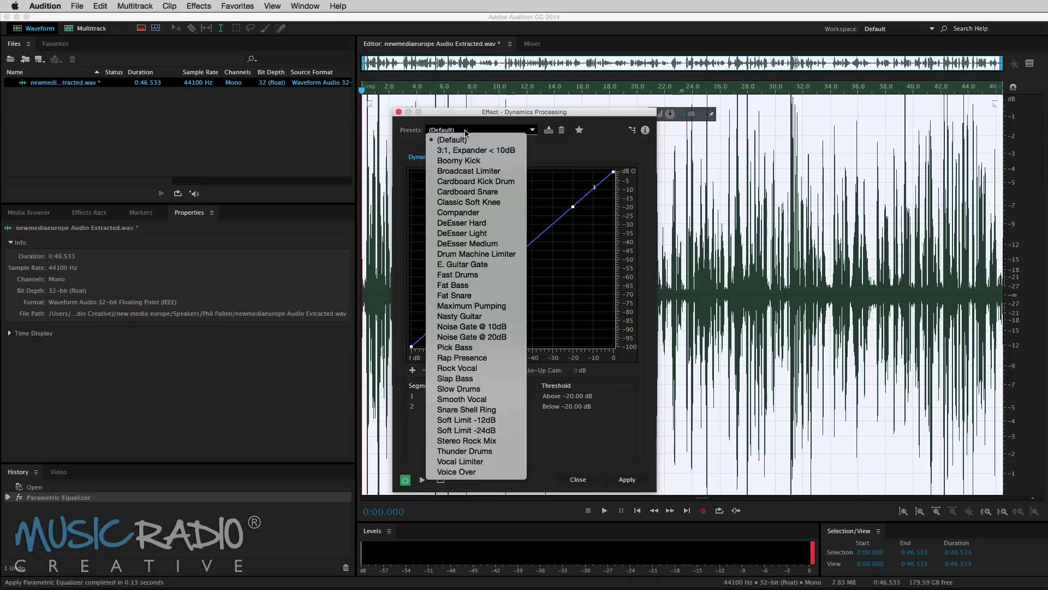
left_click(468, 164)
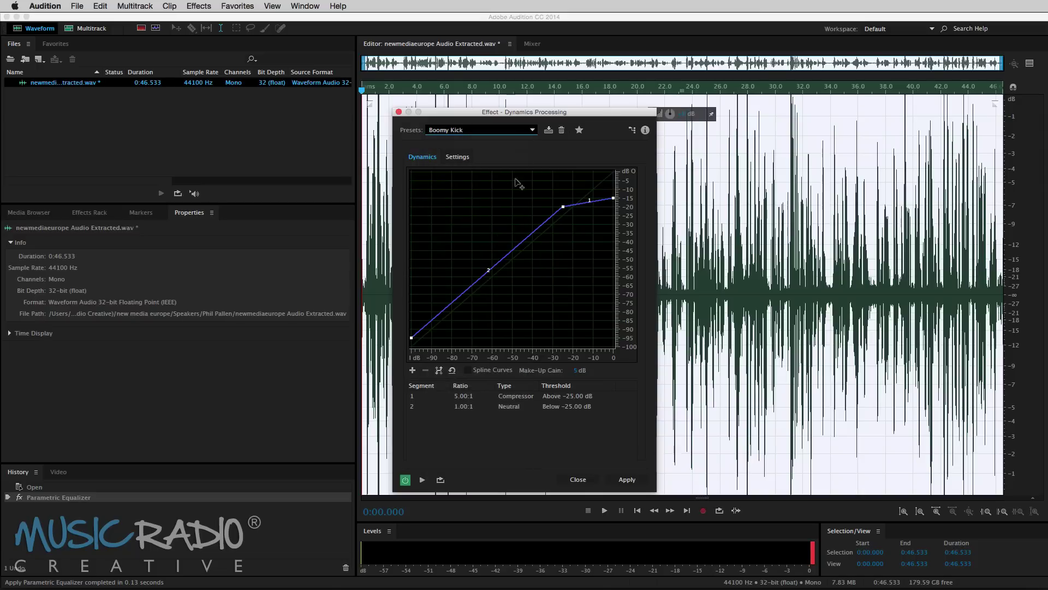
key("space")
left_click_drag(563, 207, 614, 192)
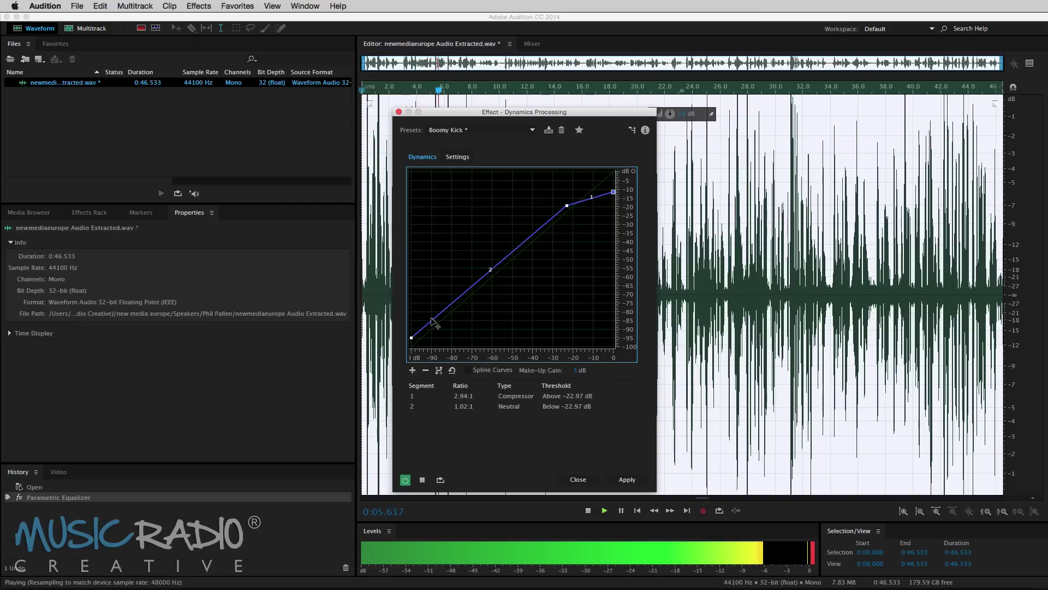
key("space")
Step: Add an expander dropping to -100 dB below about -65 dB, apply it, and play the result
left_click_drag(432, 321, 492, 346)
key("space")
left_click_drag(411, 338, 411, 346)
left_click_drag(492, 347, 496, 347)
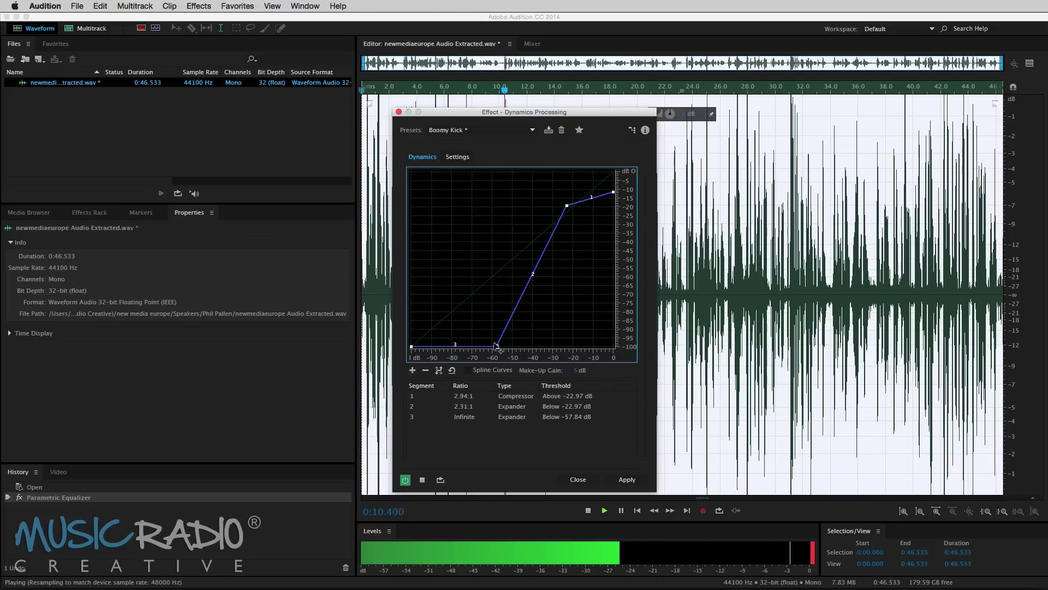
left_click_drag(497, 347, 482, 347)
key("space")
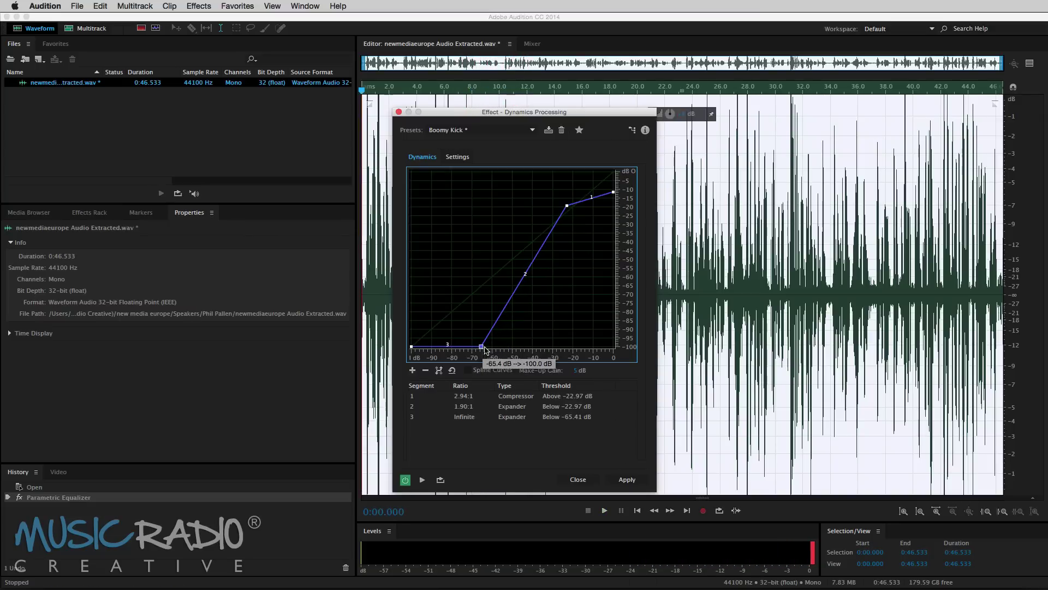
left_click(633, 479)
key("space")
key("space")
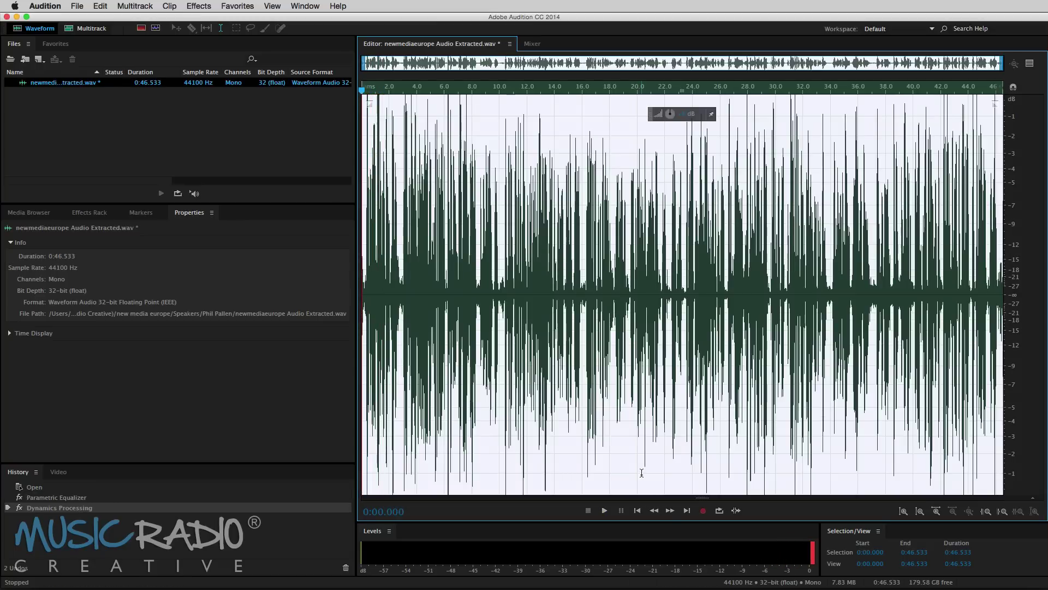
Step: Undo and redo Dynamics Processing to compare the audio before and after
key("super+z")
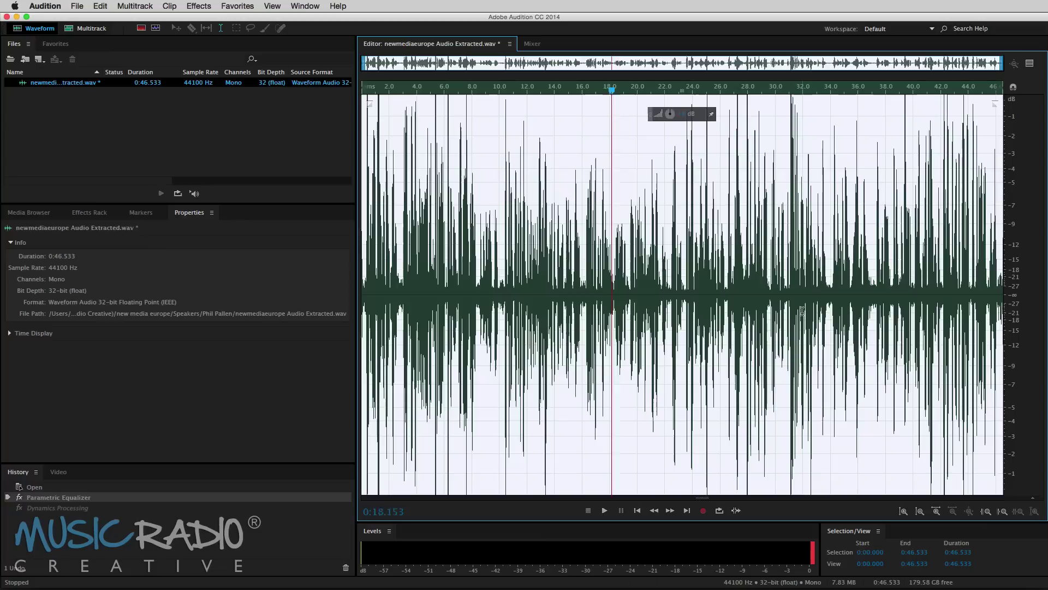
left_click(606, 414)
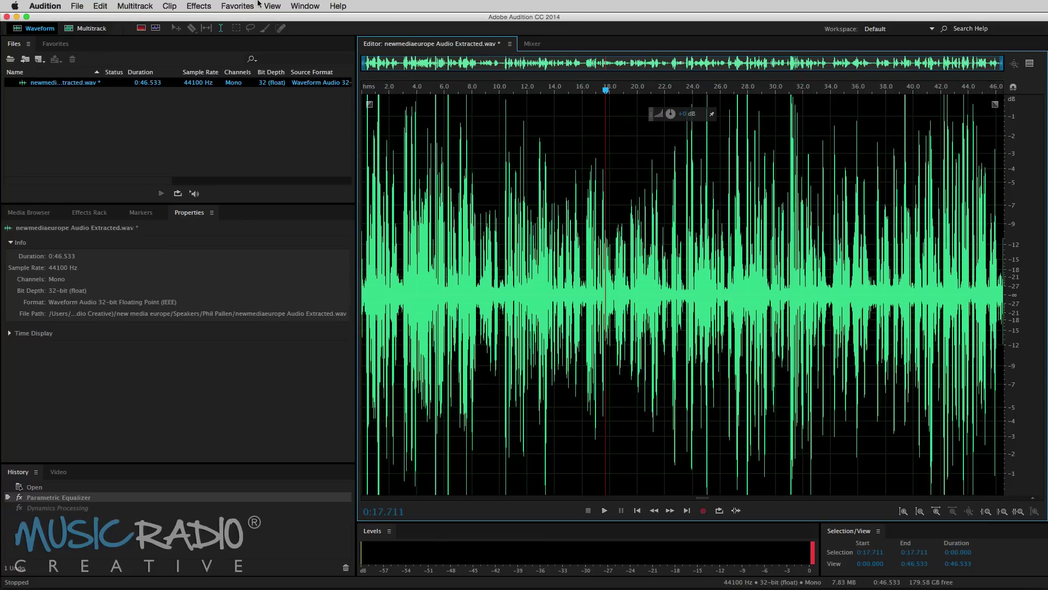
left_click(198, 6)
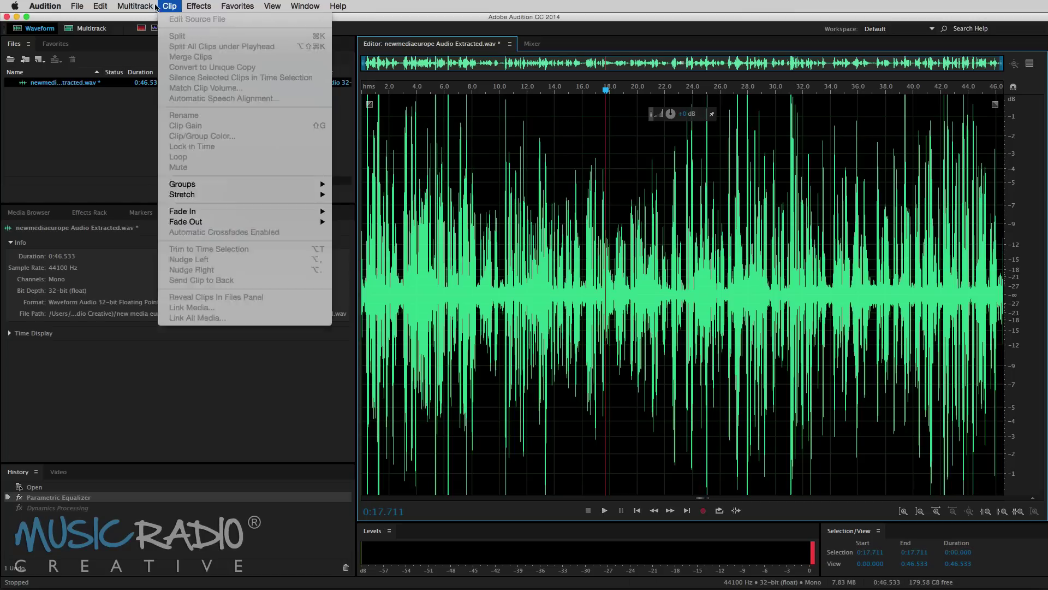
mouse_move(91, 8)
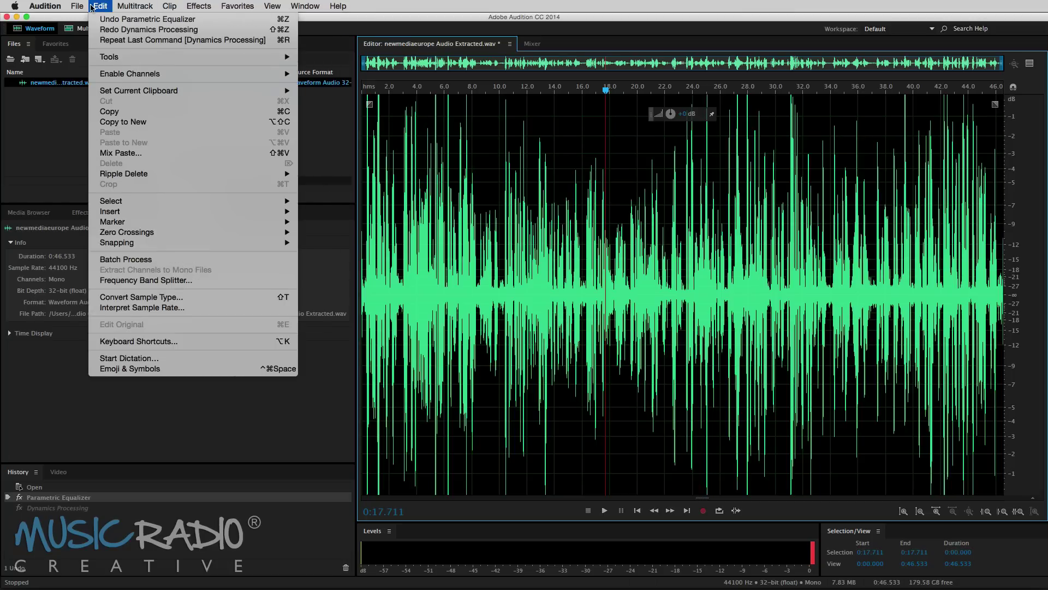
left_click(107, 33)
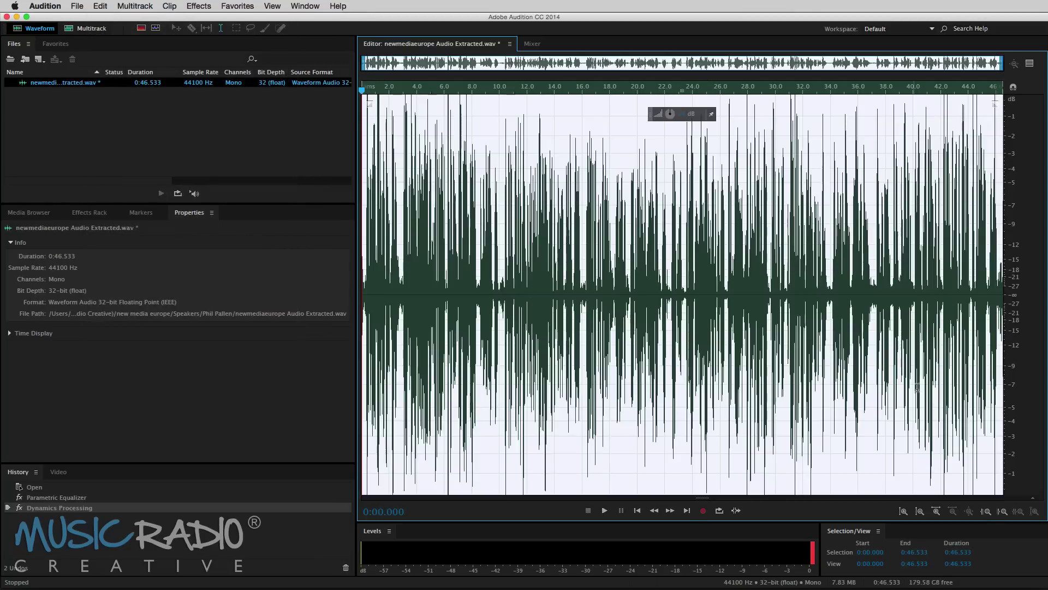
Step: Save the audio file with the Parametric Equalizer and Dynamics Processing applied
left_click(855, 242)
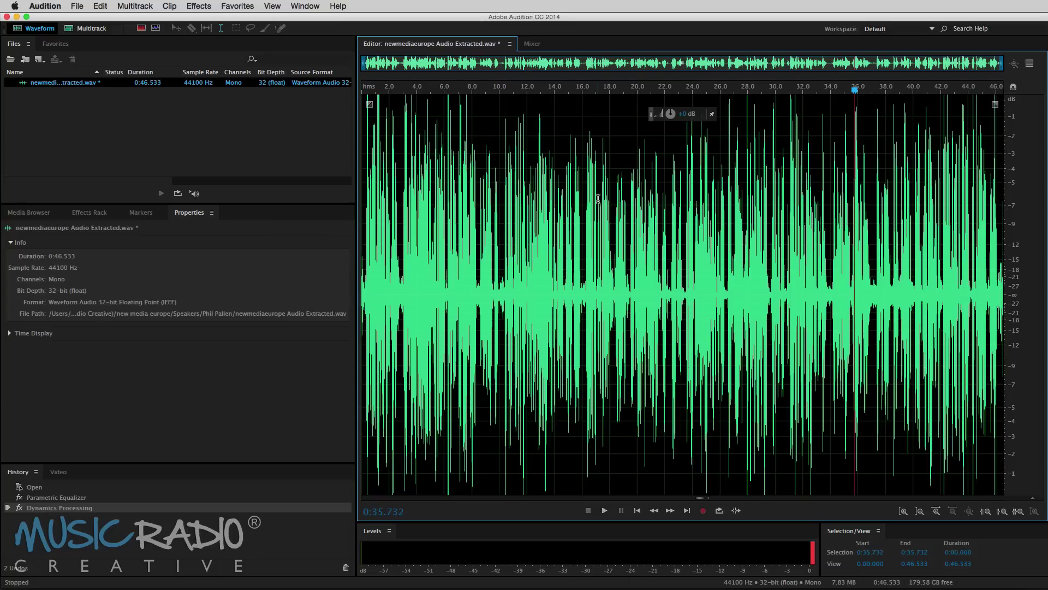
left_click(78, 6)
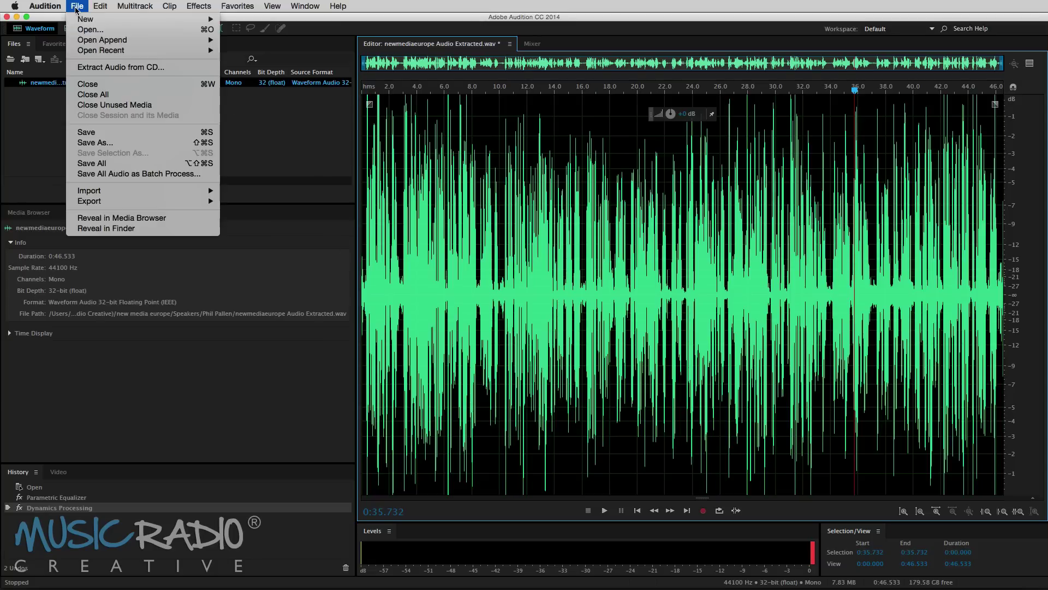
left_click(114, 133)
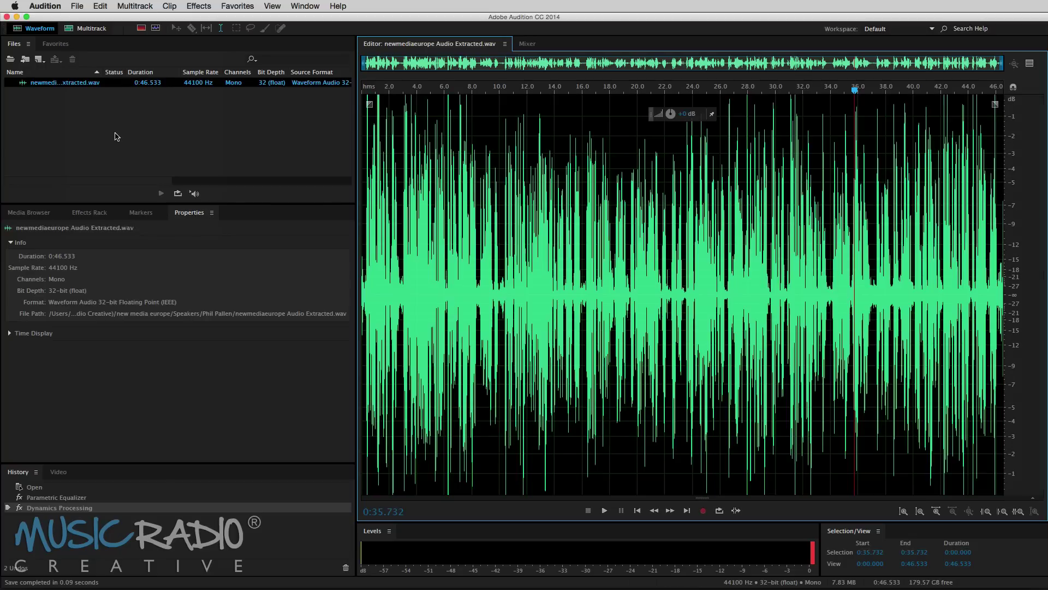
Step: Back in Premiere Pro, play the sequence to hear the processed audio, then return to the start
key("super+Tab")
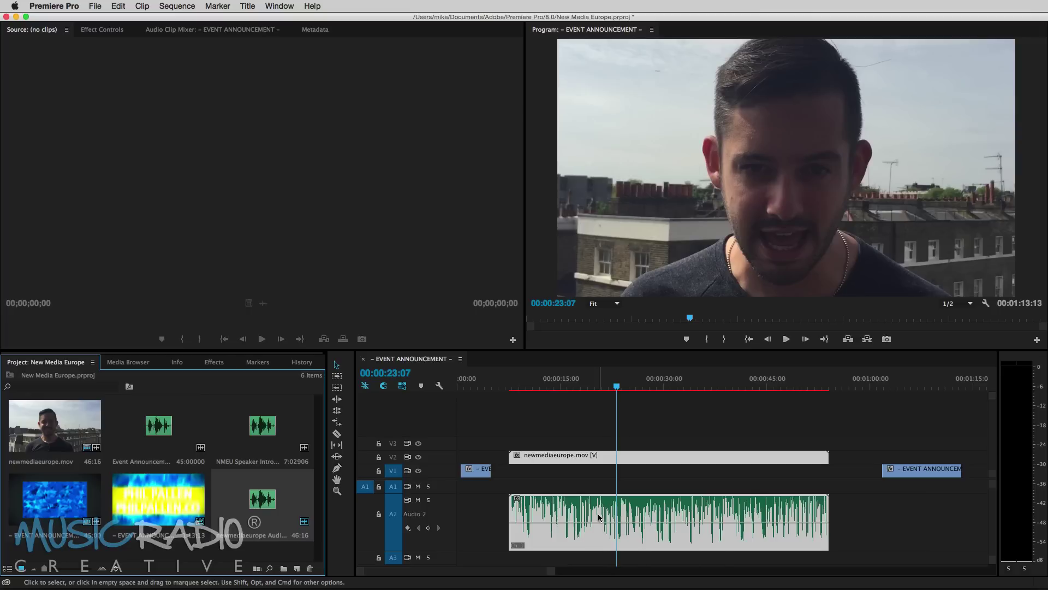
right_click(563, 520)
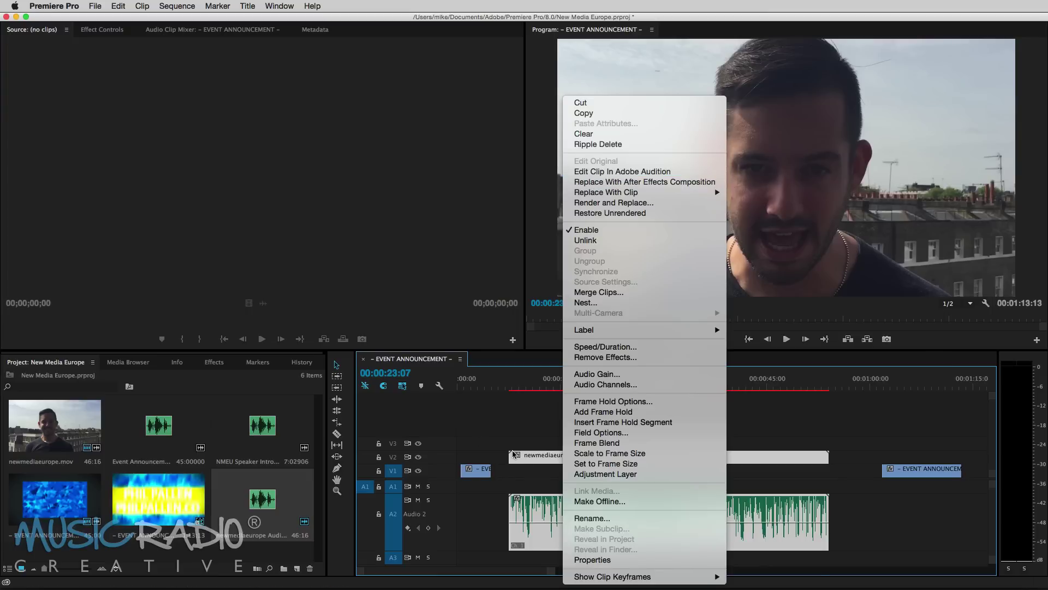
left_click(507, 437)
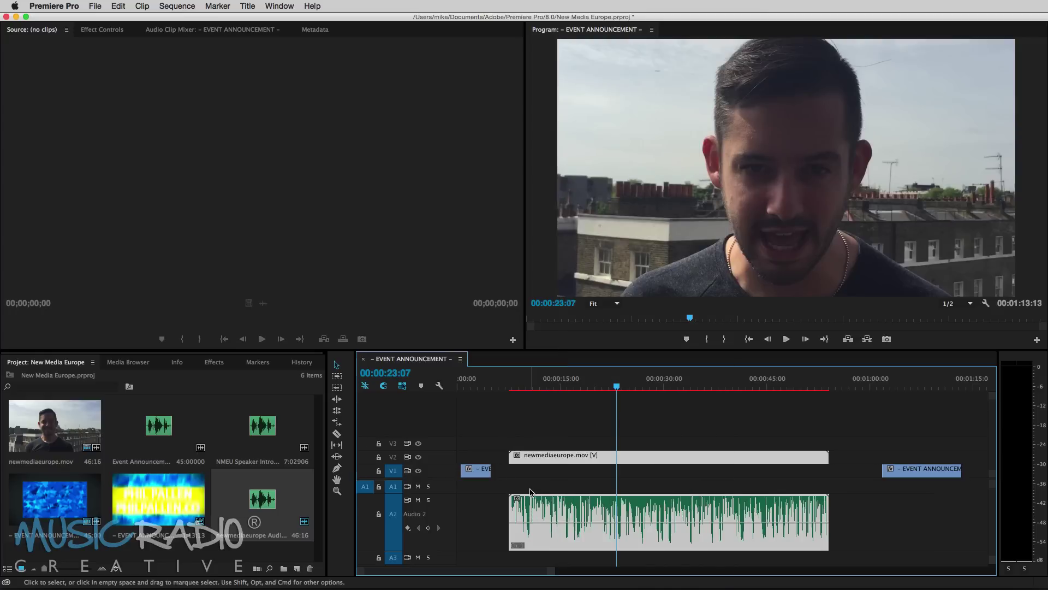
key("space")
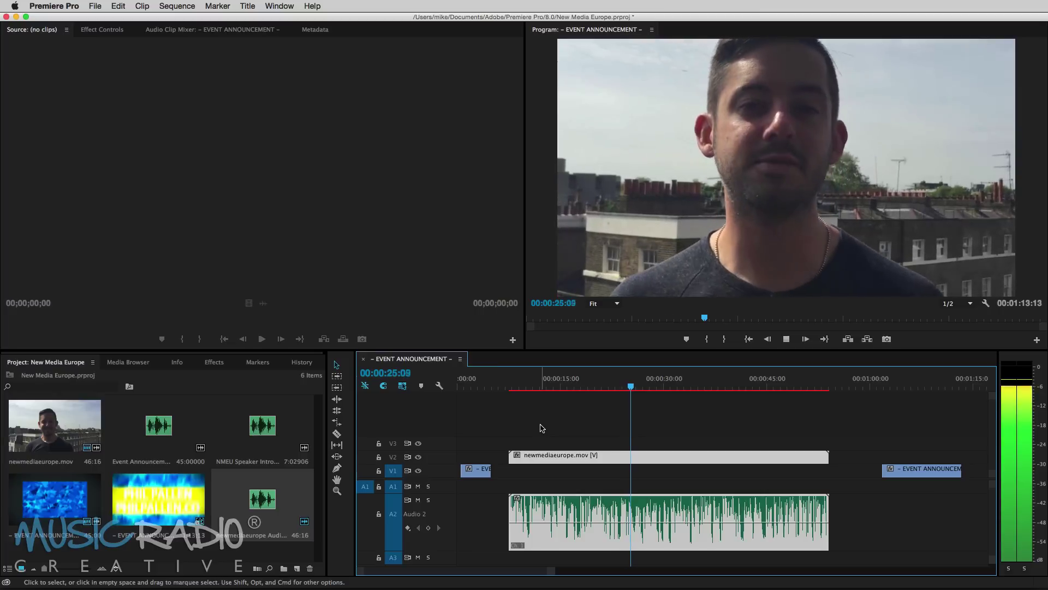
key("space")
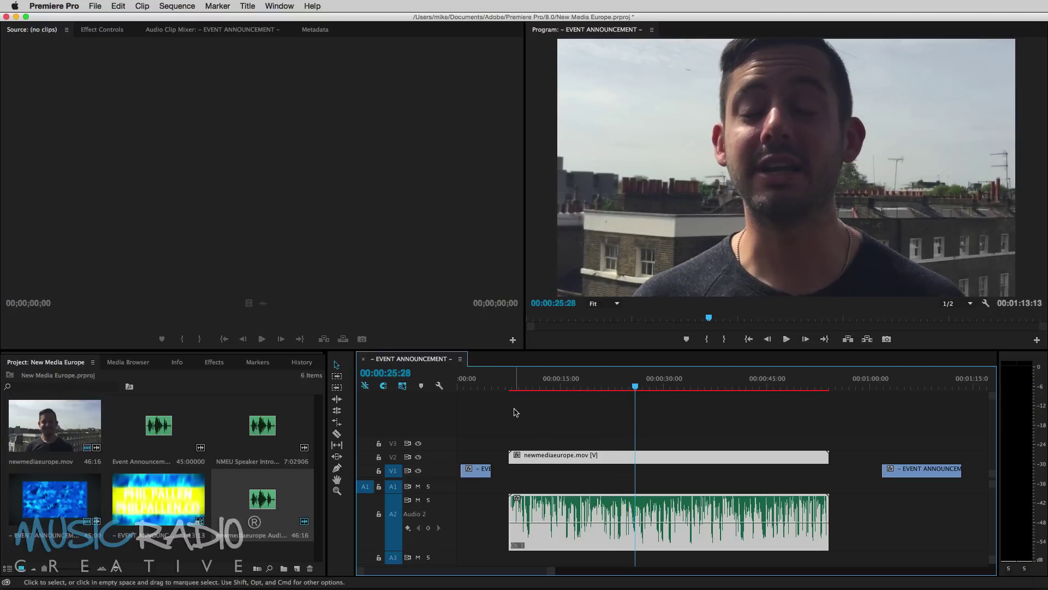
left_click_drag(513, 386, 456, 385)
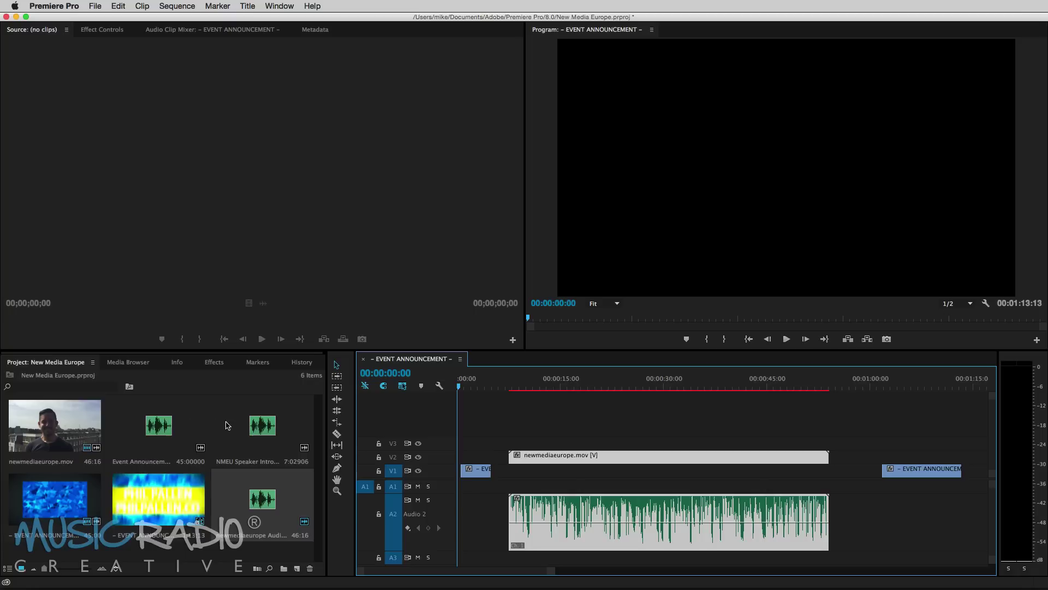
Step: Place the NMEU Speaker Intro Video.wav audio on A1, expand the track, and preview the intro
left_click(254, 428)
left_click_drag(246, 427, 466, 496)
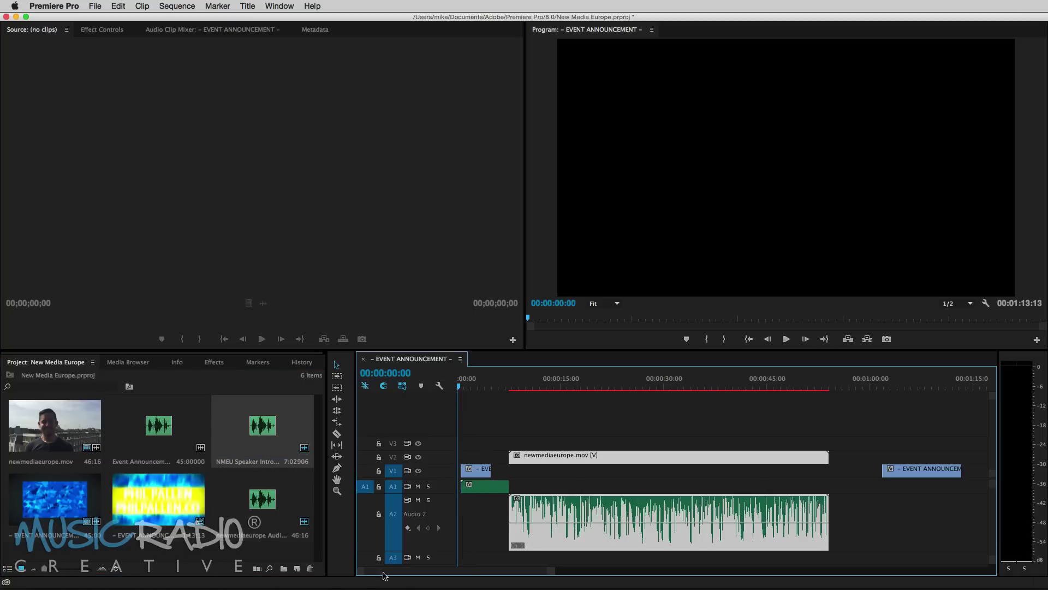
scroll(475, 381, "up", 5)
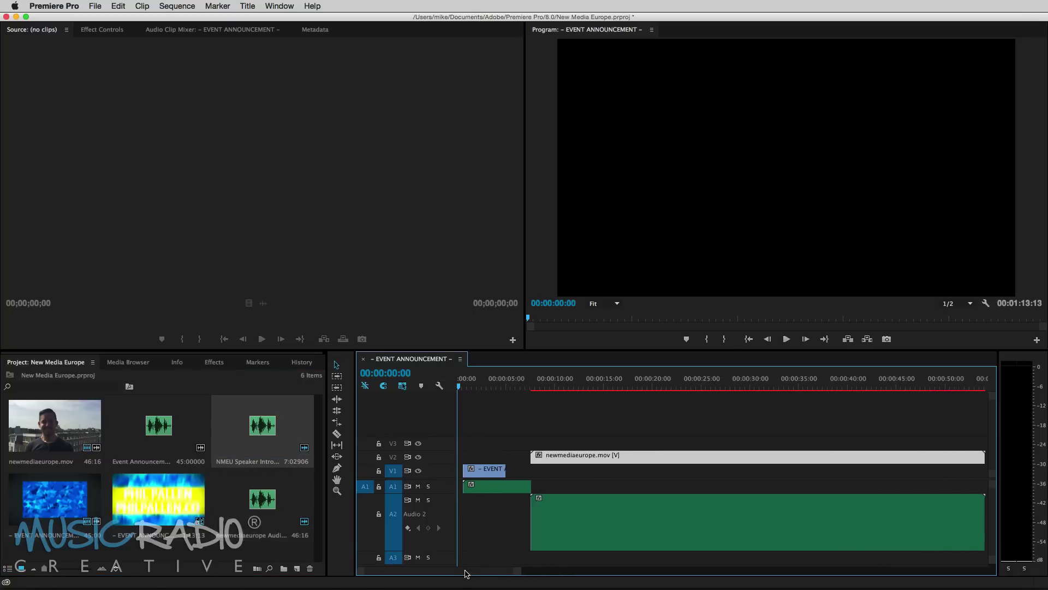
left_click(474, 381)
left_click(498, 381)
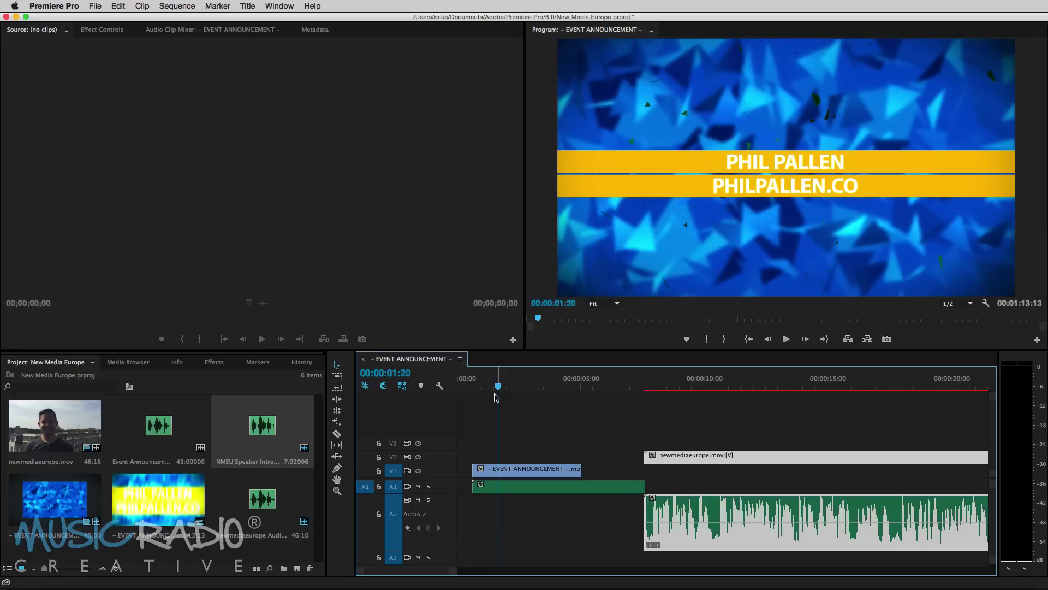
double_click(447, 487)
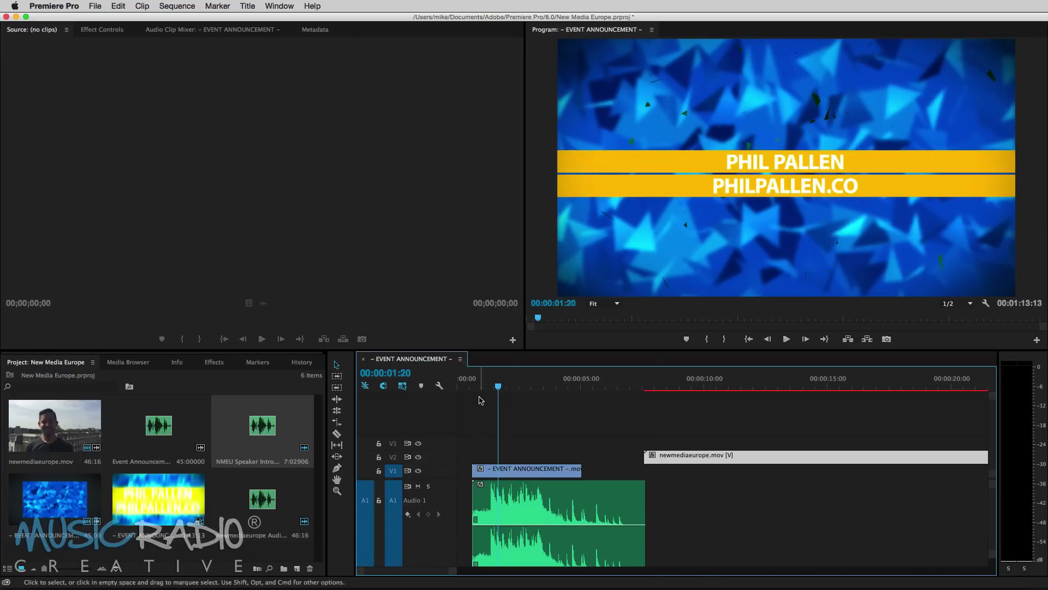
left_click(473, 381)
key("space")
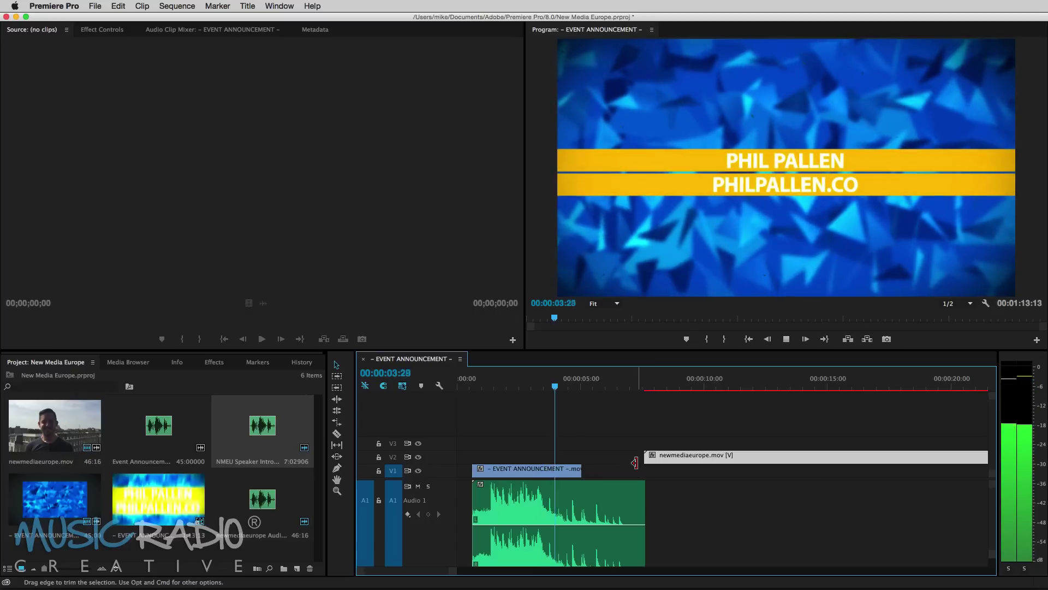
key("space")
Step: Shift the audio to start about a second after the title, nudging it 11 frames earlier
left_click_drag(526, 495, 552, 485)
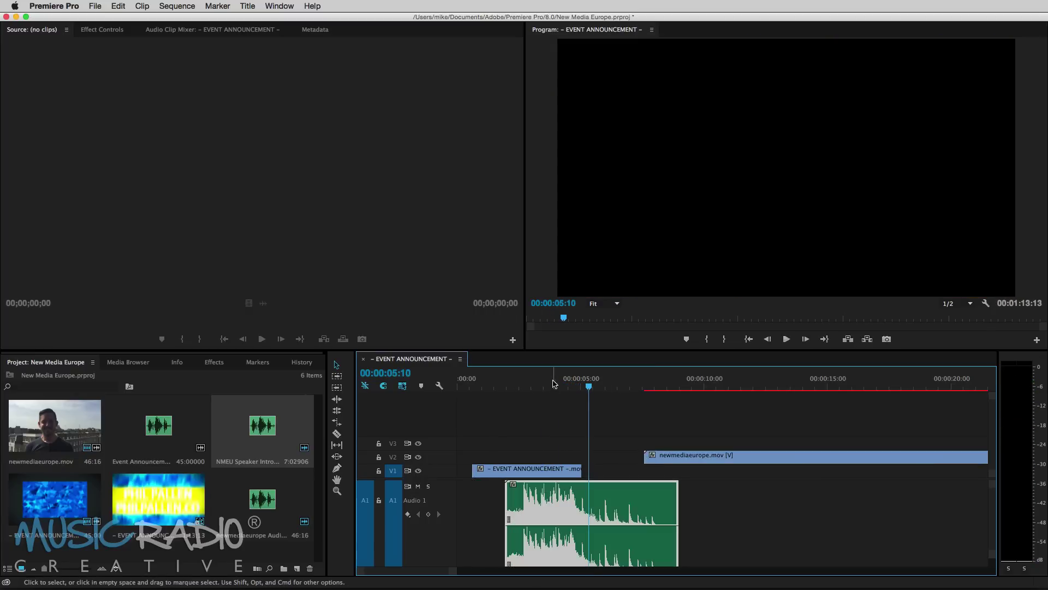
left_click_drag(574, 382, 591, 383)
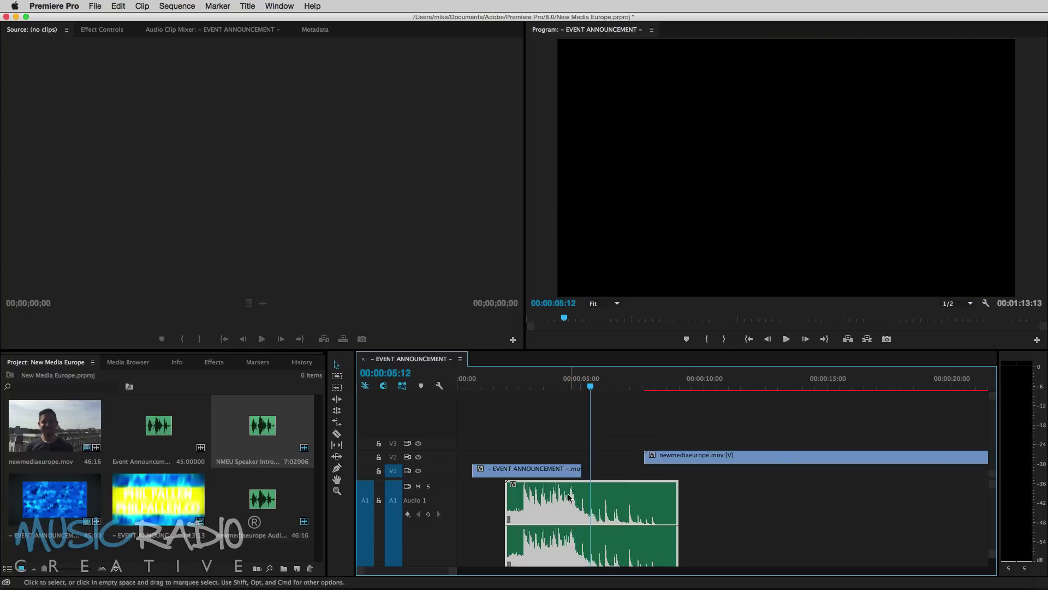
left_click(569, 382)
key("space")
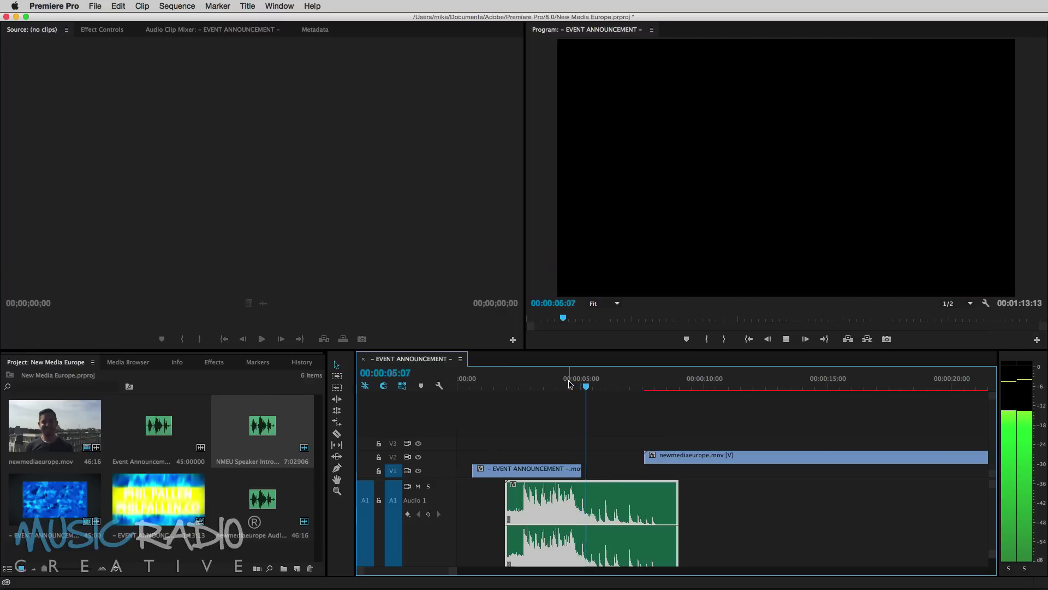
key("space")
left_click_drag(581, 515, 576, 510)
left_click(566, 382)
key("space")
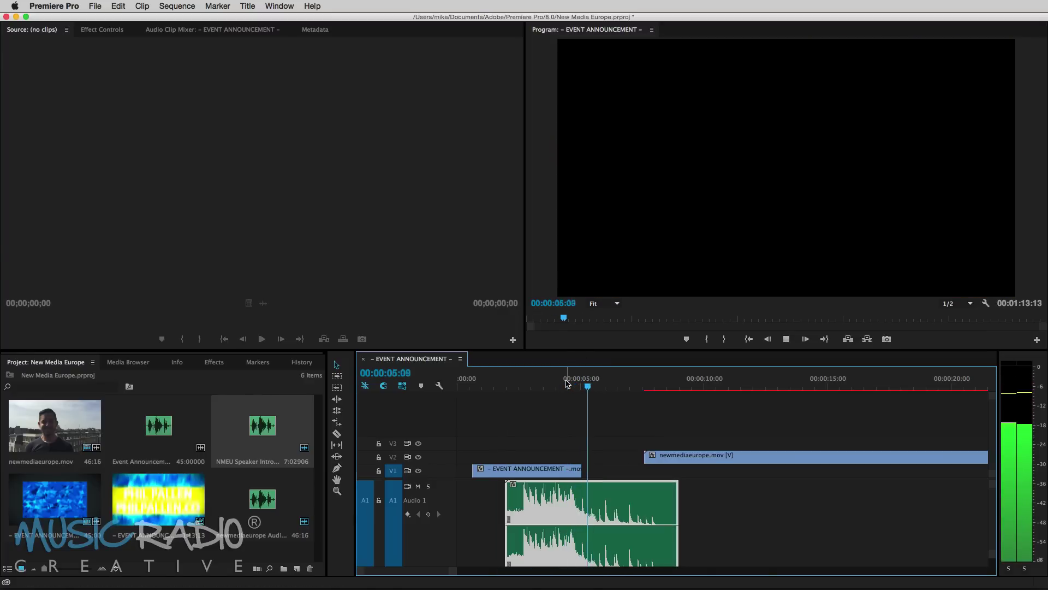
Step: Slide newmediaeurope.mov left to follow the title clip and preview the cut
key("space")
left_click_drag(680, 458, 618, 458)
left_click(567, 383)
key("space")
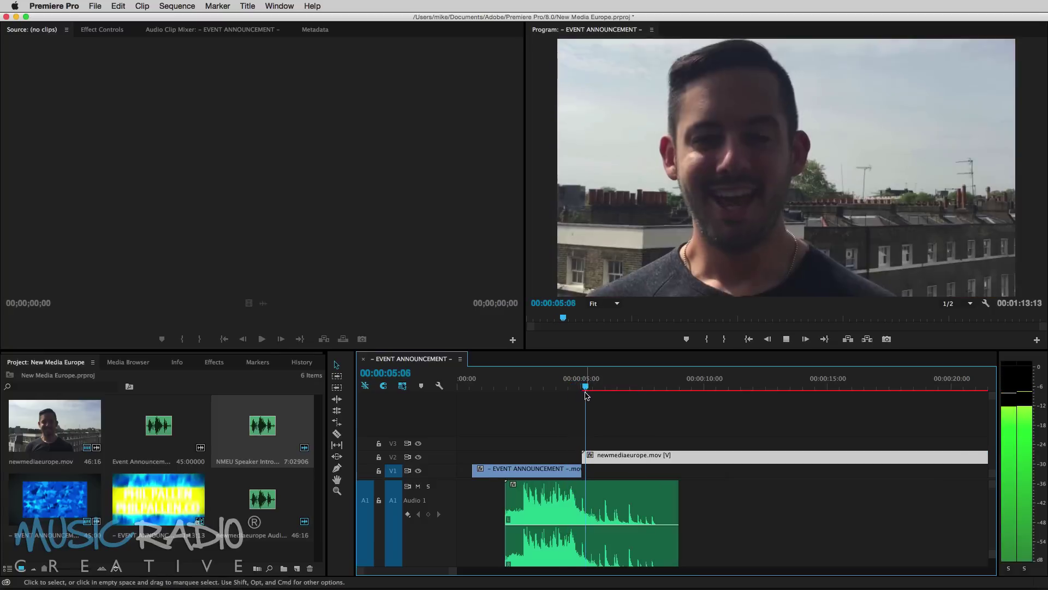
key("space")
left_click_drag(610, 457, 614, 458)
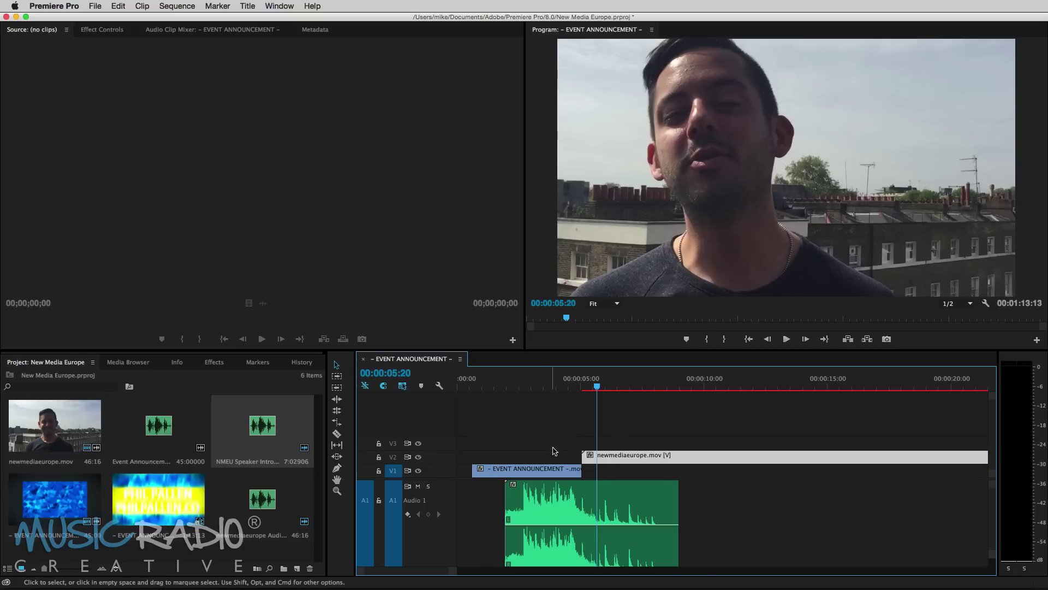
Step: Move the title to V3, overlap the speaker video 10 frames under it, and trim the title's start to the audio
left_click_drag(544, 473, 544, 450)
left_click_drag(604, 461, 596, 461)
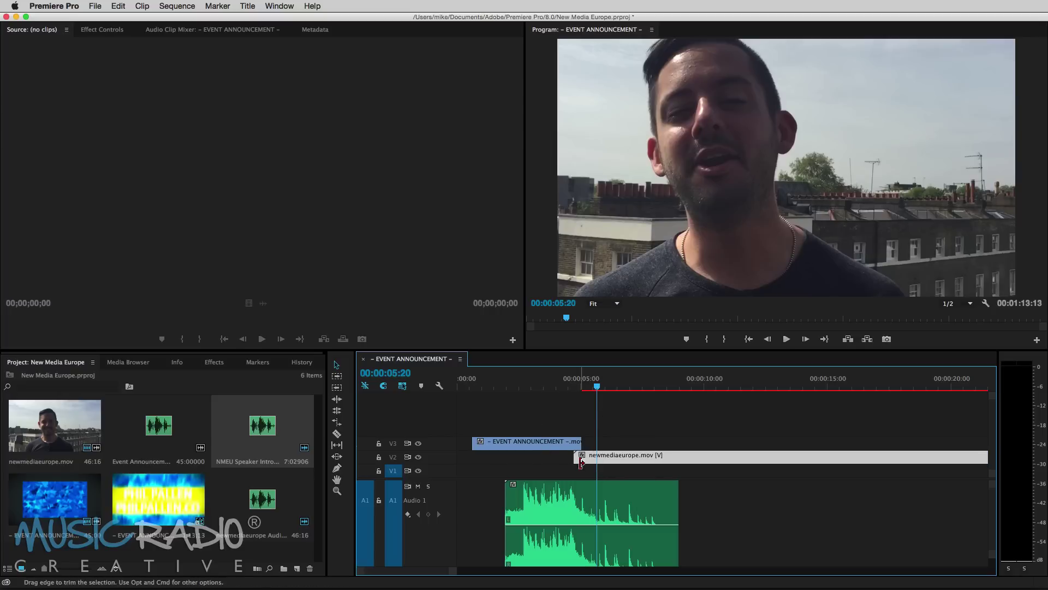
left_click_drag(583, 390, 567, 386)
key("space")
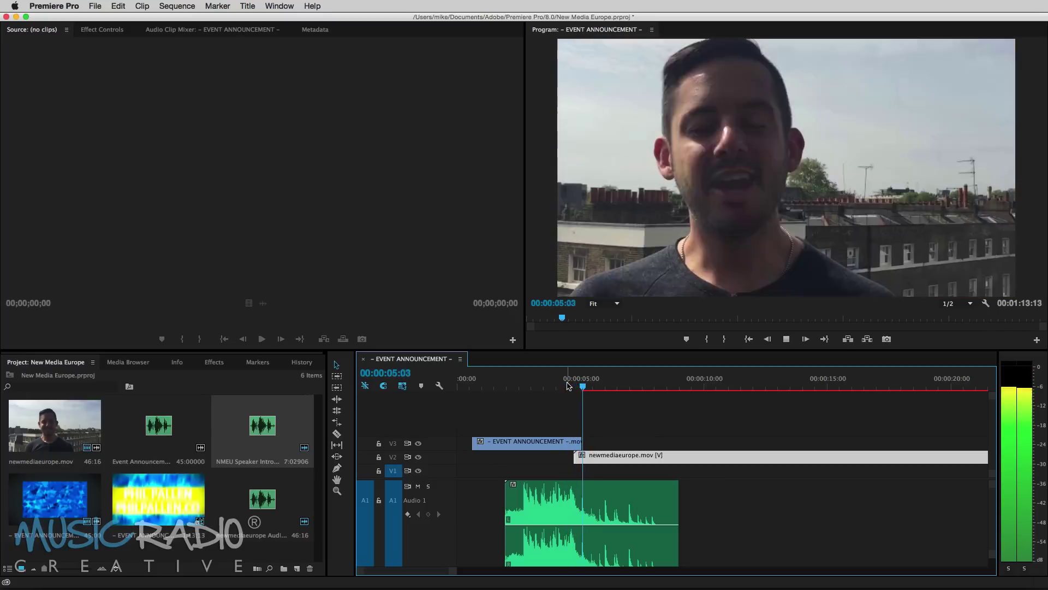
key("space")
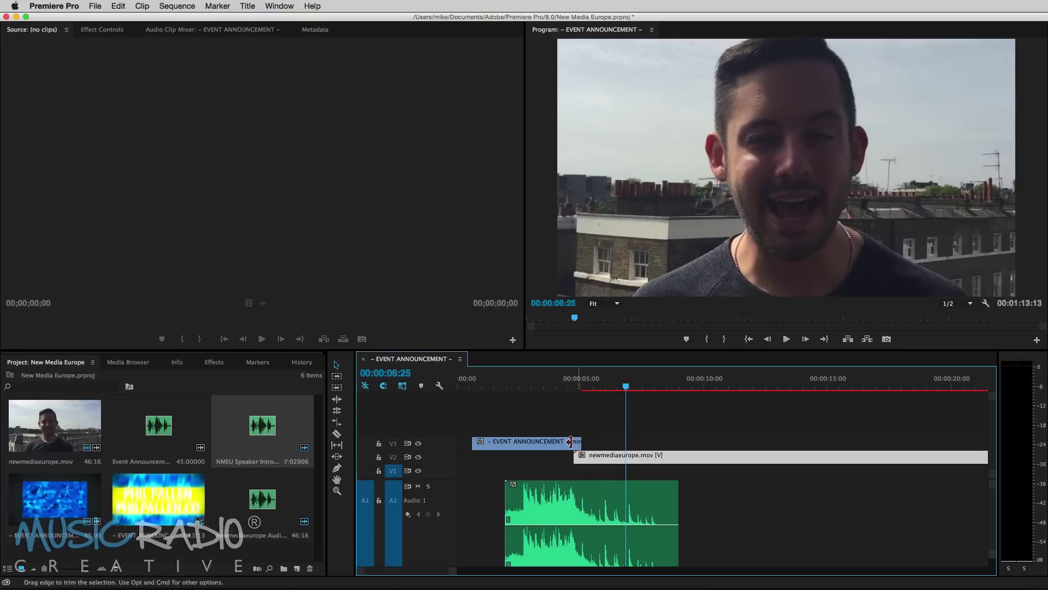
left_click(554, 388)
key("space")
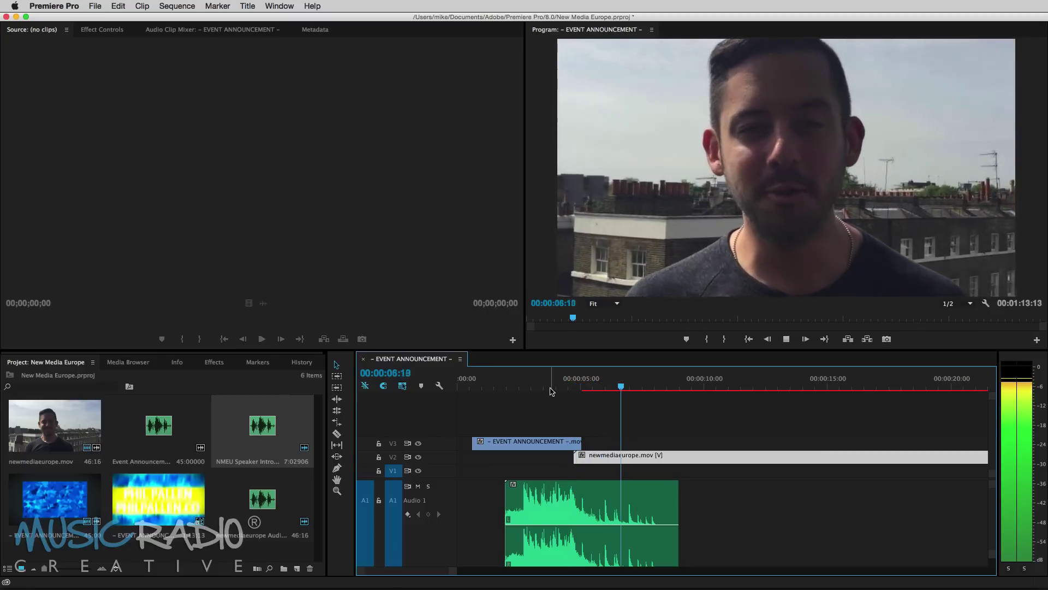
key("space")
left_click_drag(474, 445, 505, 445)
left_click(506, 386)
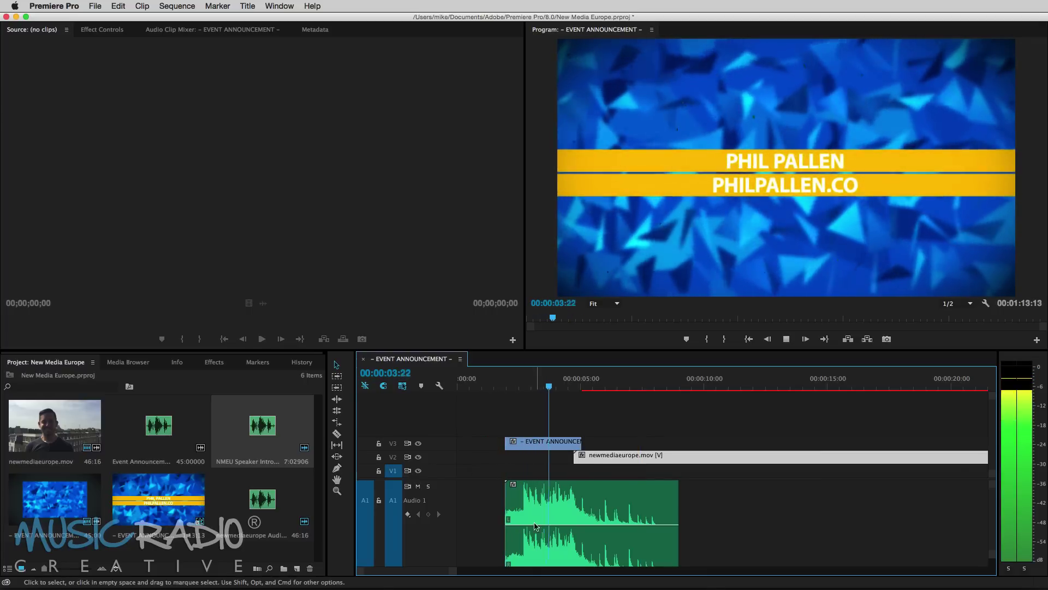
Step: Zoom out and place the EVENT ANNOUNCEMENT outro on V3 at the speaker video's end
key("space")
key("minus")
key("minus")
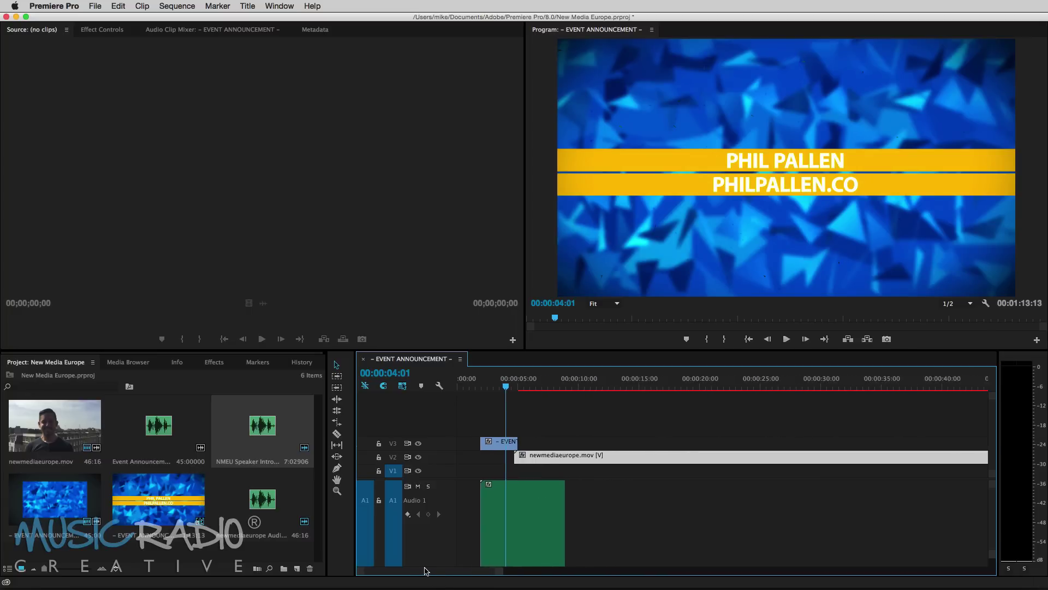
key("minus")
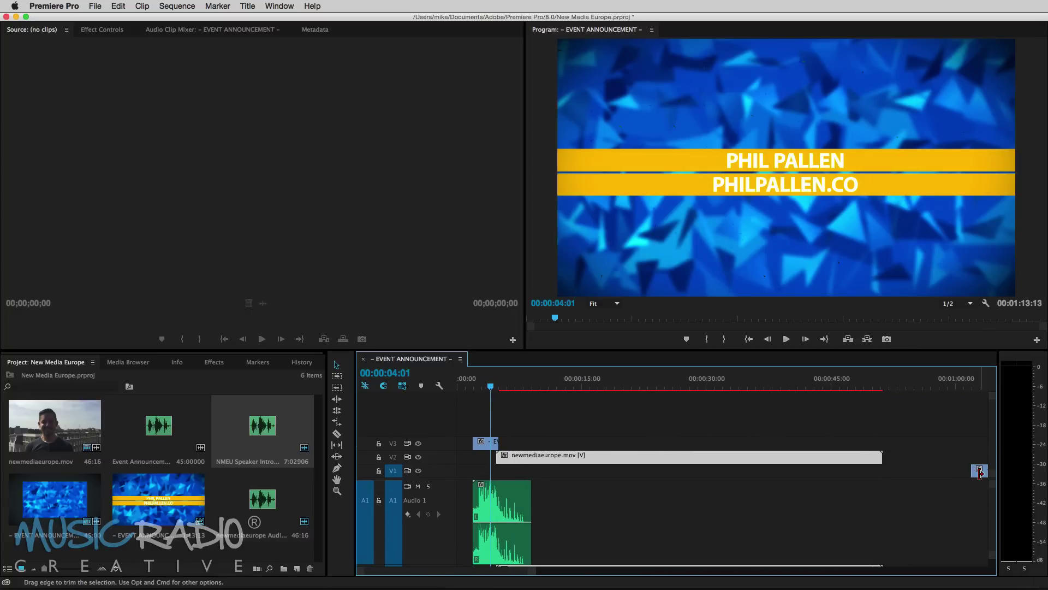
left_click_drag(980, 472, 891, 444)
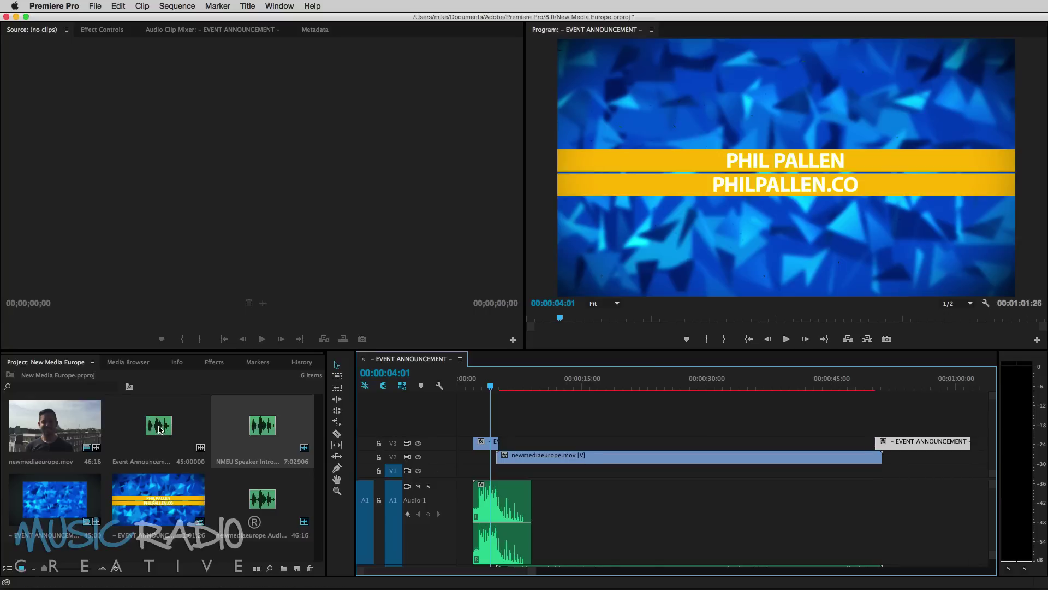
Step: Add Event Announcement Effects.wav to A1, starting about two seconds before the outro title
left_click_drag(160, 429, 730, 500)
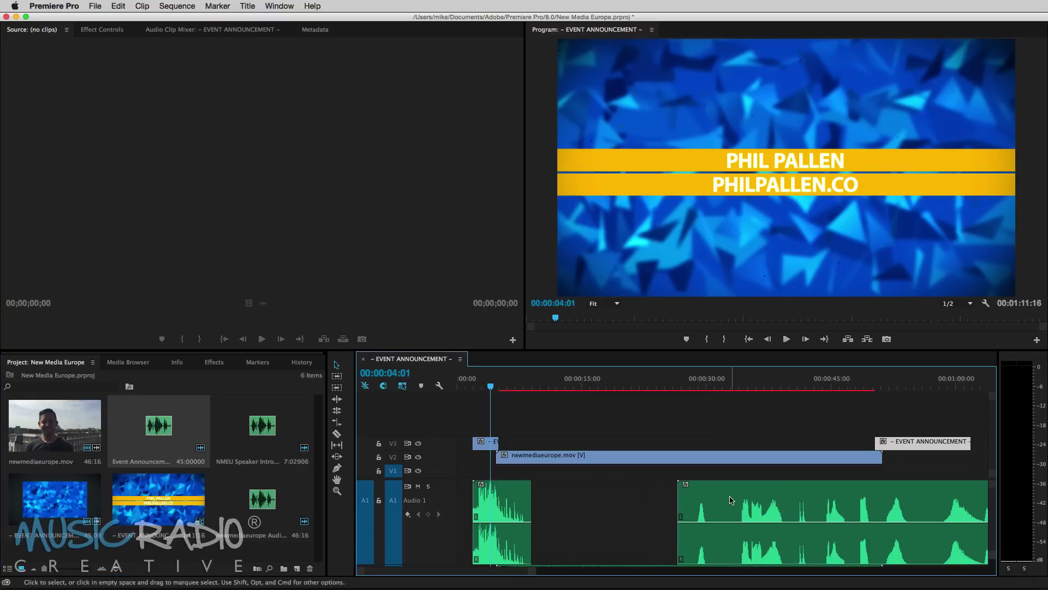
scroll(731, 500, "right", 5)
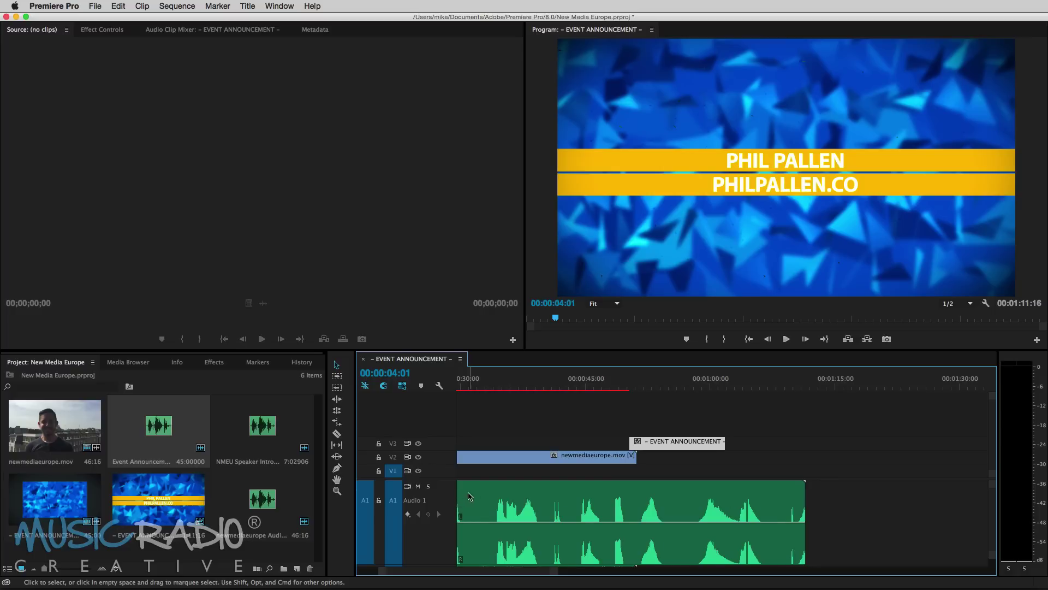
scroll(473, 496, "left", 2)
left_click_drag(482, 496, 701, 498)
left_click(679, 386)
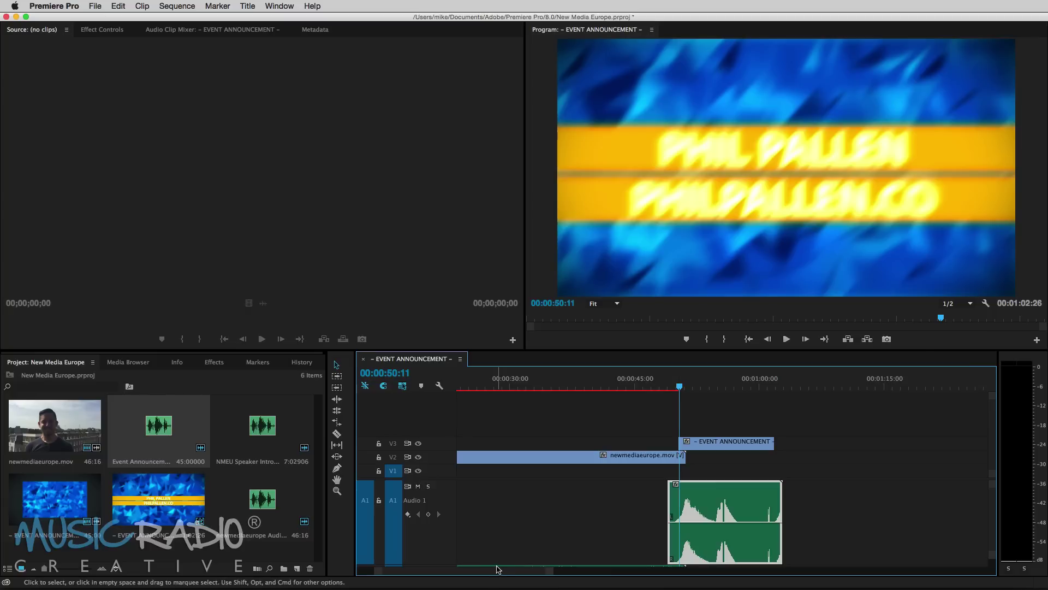
key("equal")
key("equal")
key("equal")
key("equal")
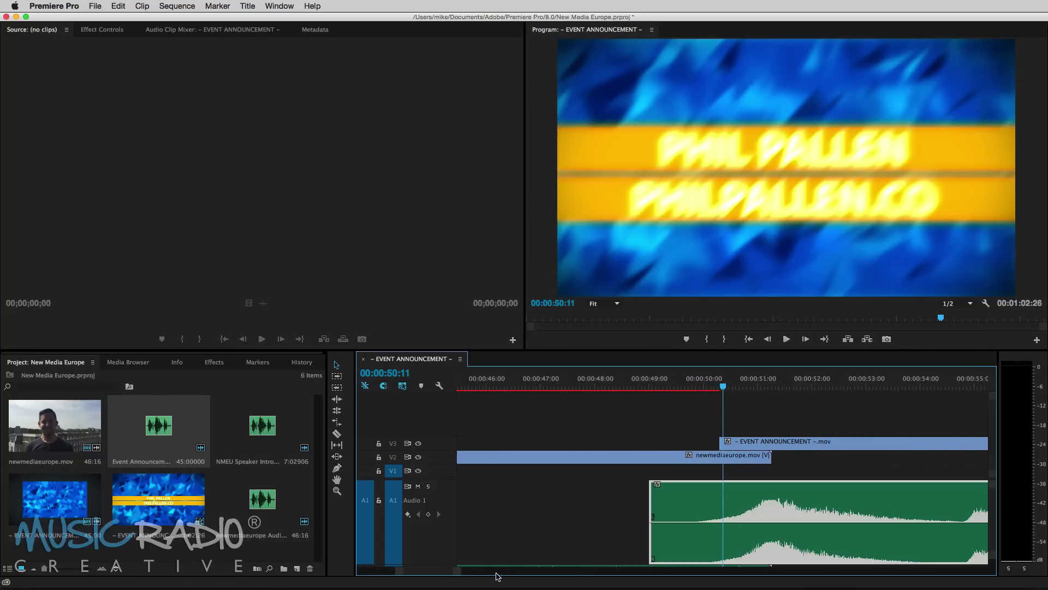
left_click_drag(760, 510, 715, 509)
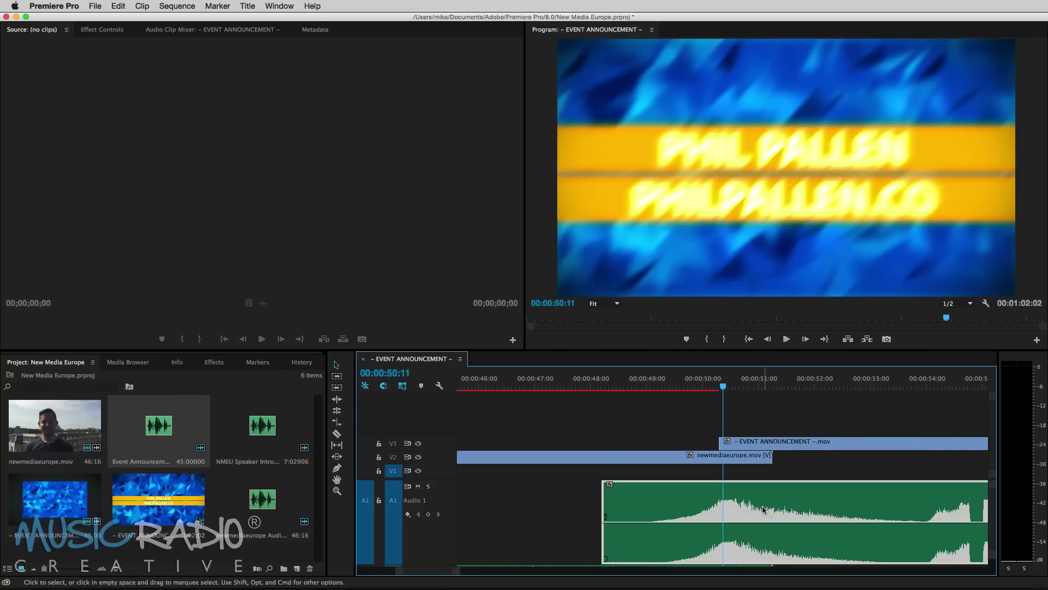
left_click(628, 386)
left_click(580, 388)
Step: Select the outro title and its music clip and shift both slightly later
key("space")
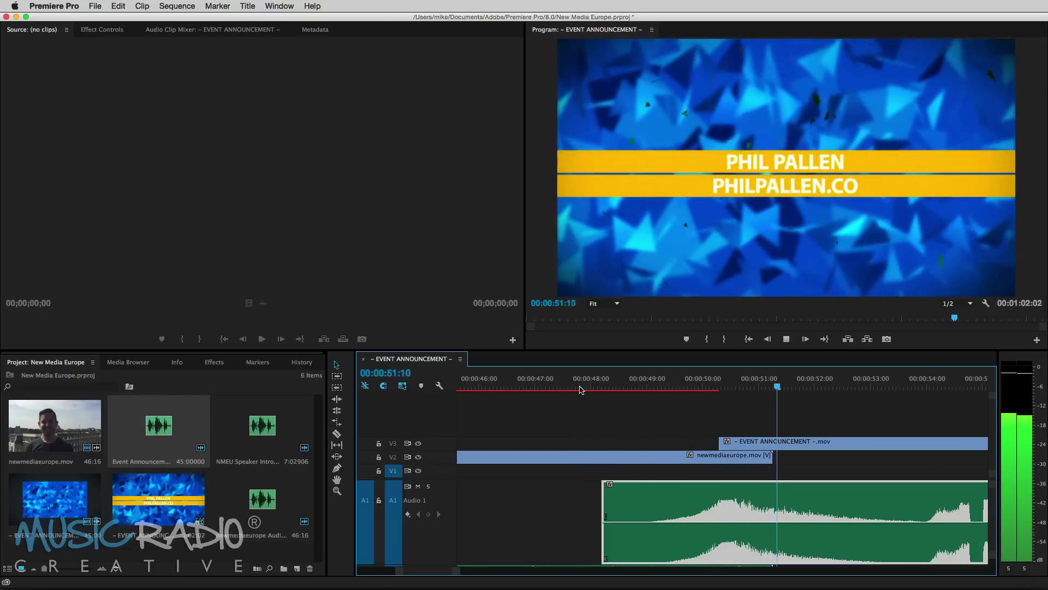
key("space")
left_click(766, 442)
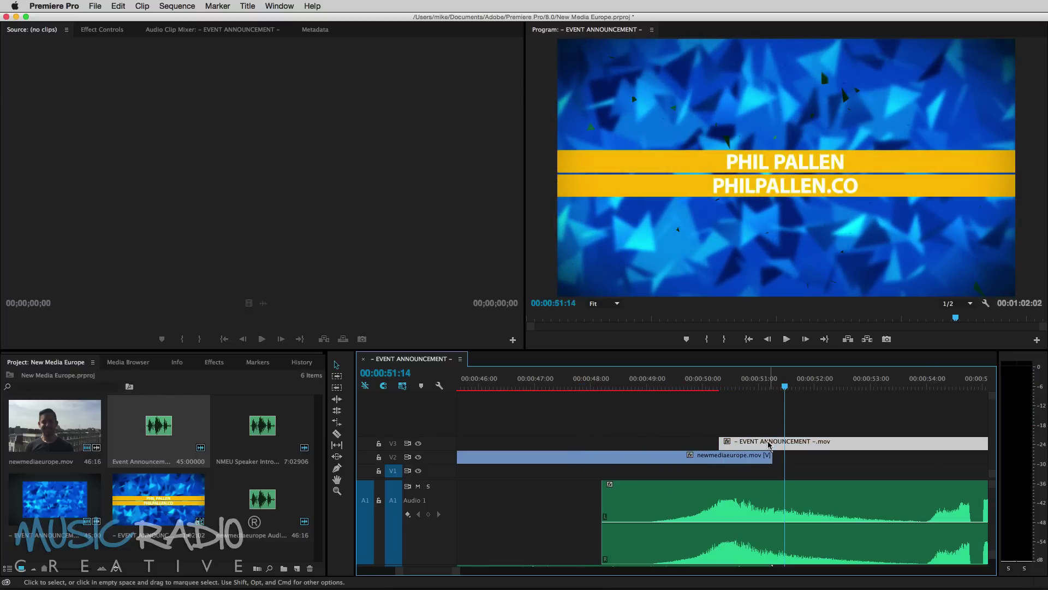
left_click(734, 498)
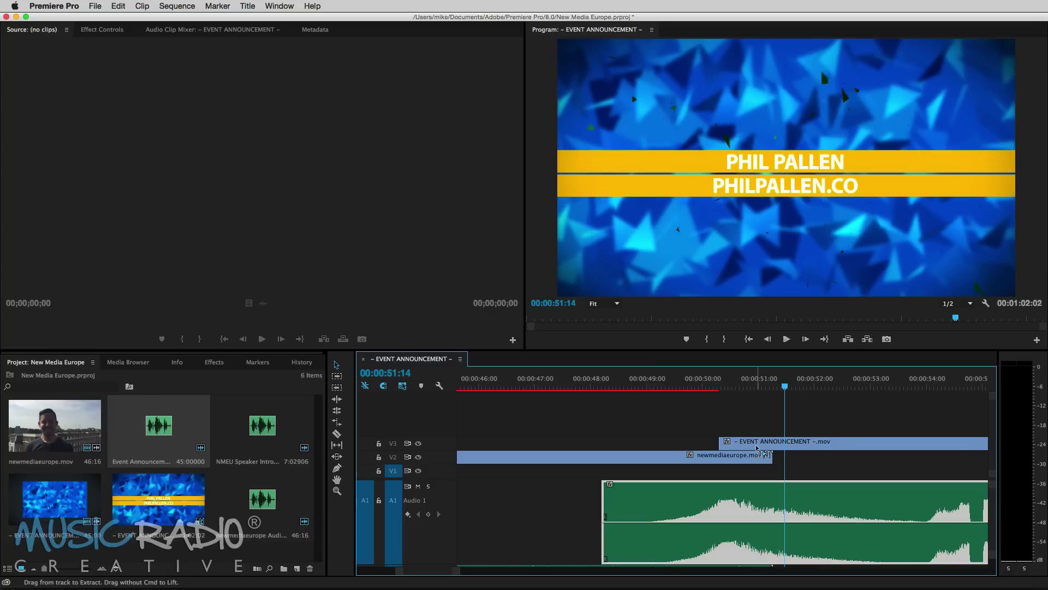
left_click(757, 446)
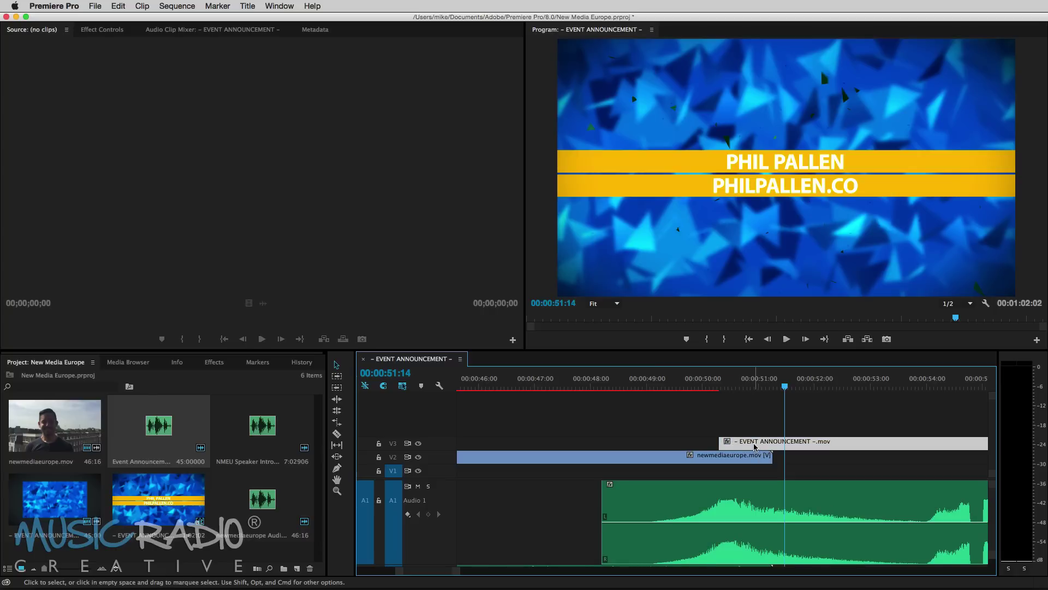
left_click(759, 499, "shift")
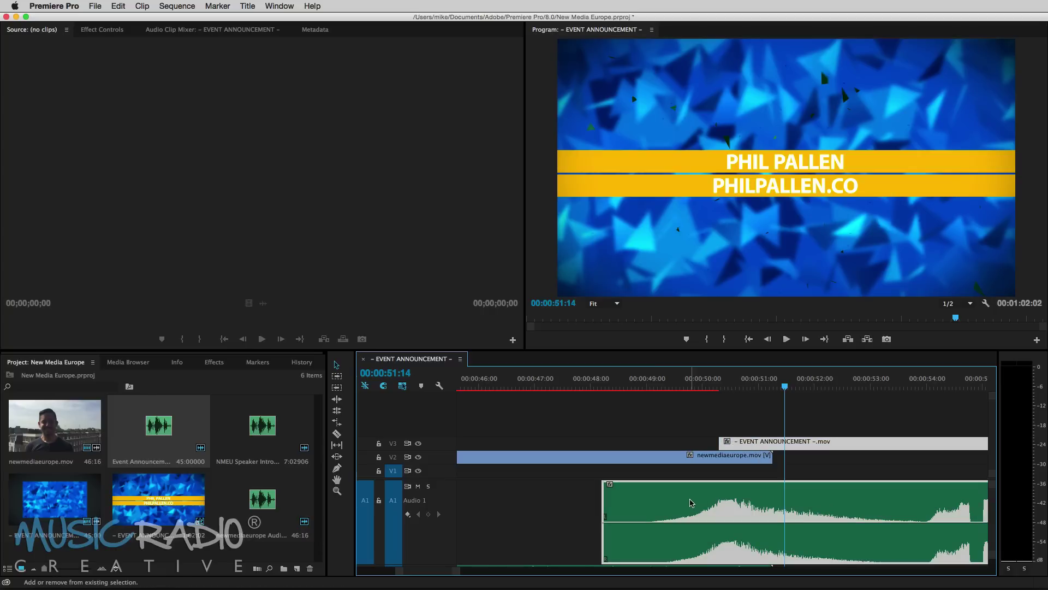
left_click_drag(690, 503, 710, 498)
Step: Play the sequence from just before the outro to check the new timing
left_click(697, 384)
key("space")
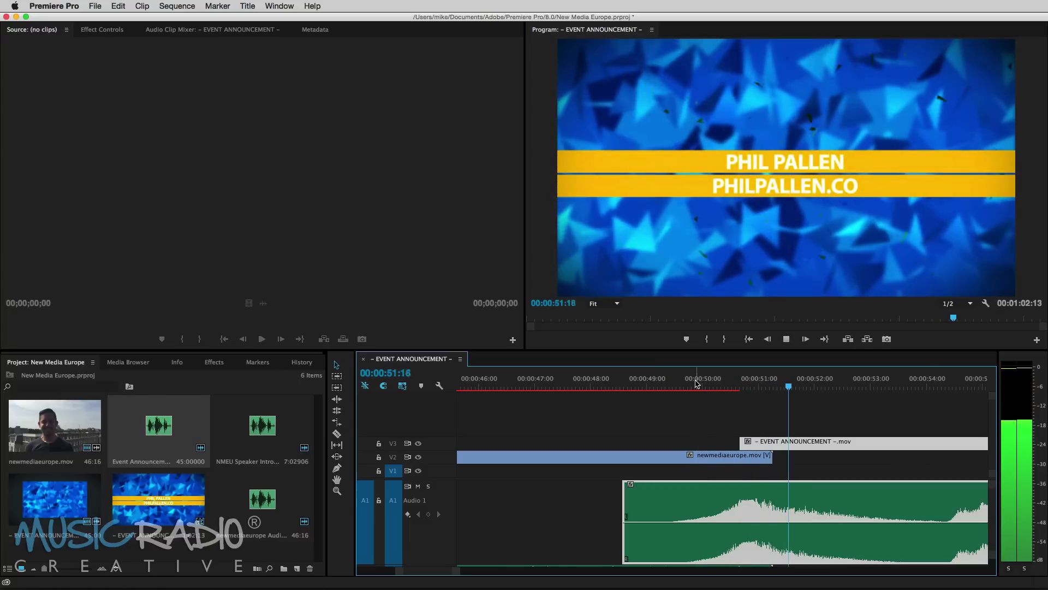
left_click(637, 386)
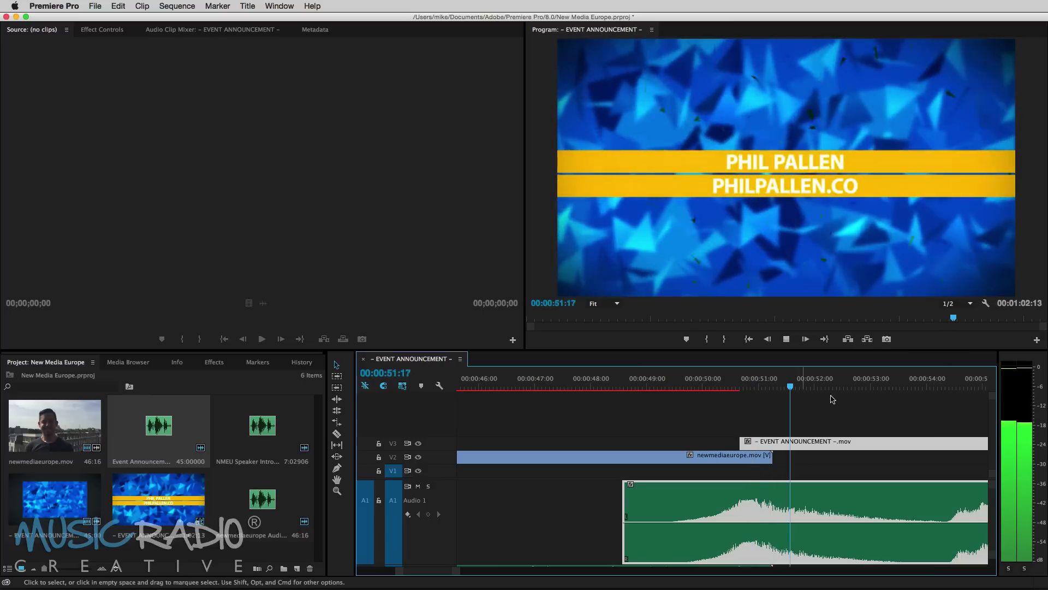
scroll(792, 410, "down", 3)
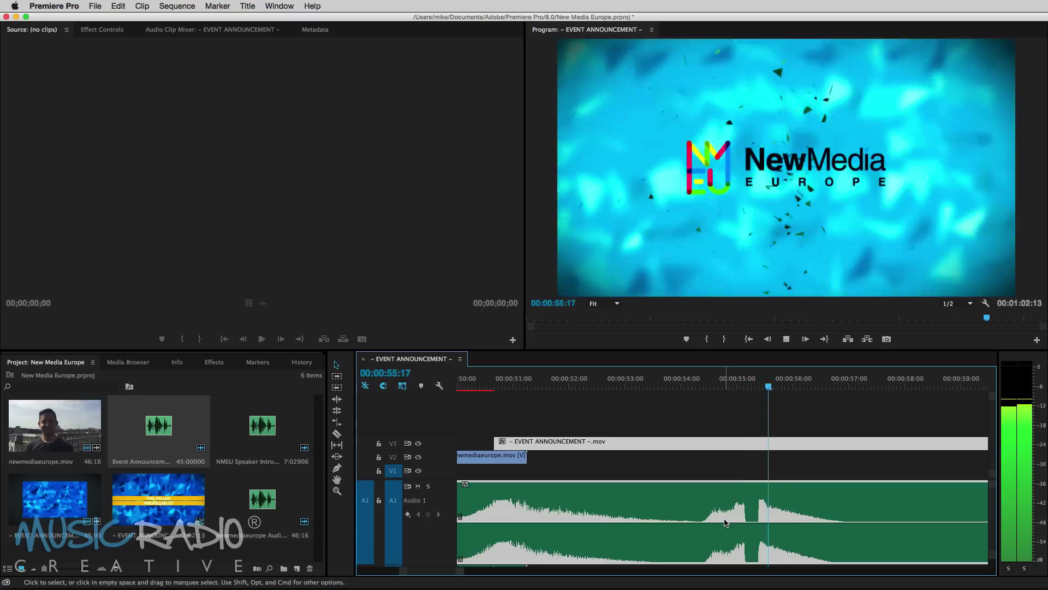
key("space")
Step: Show the whole sequence on the timeline and save the project
scroll(445, 572, "down", 6)
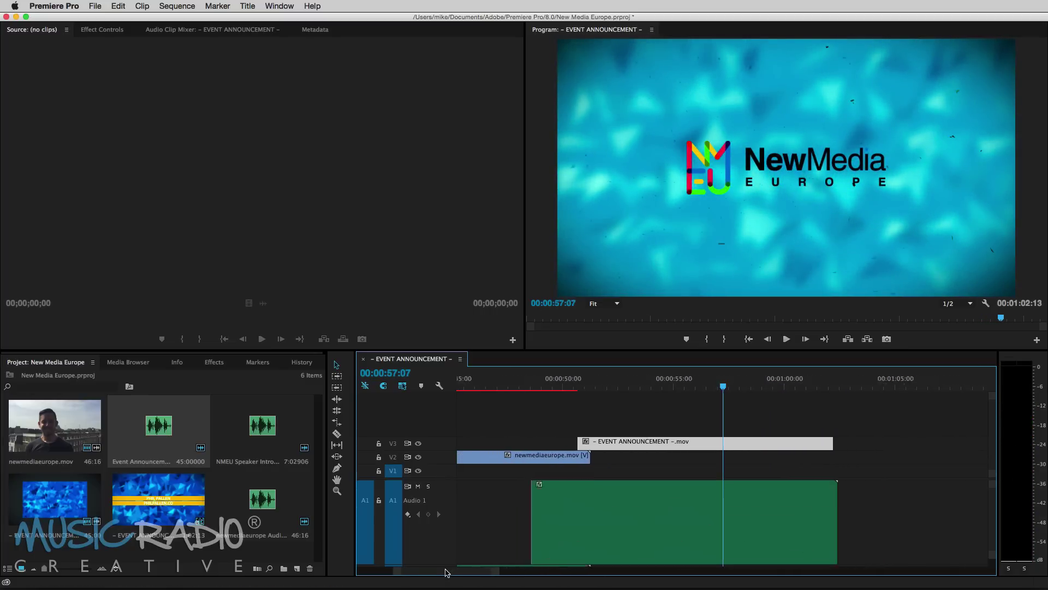
key("minus")
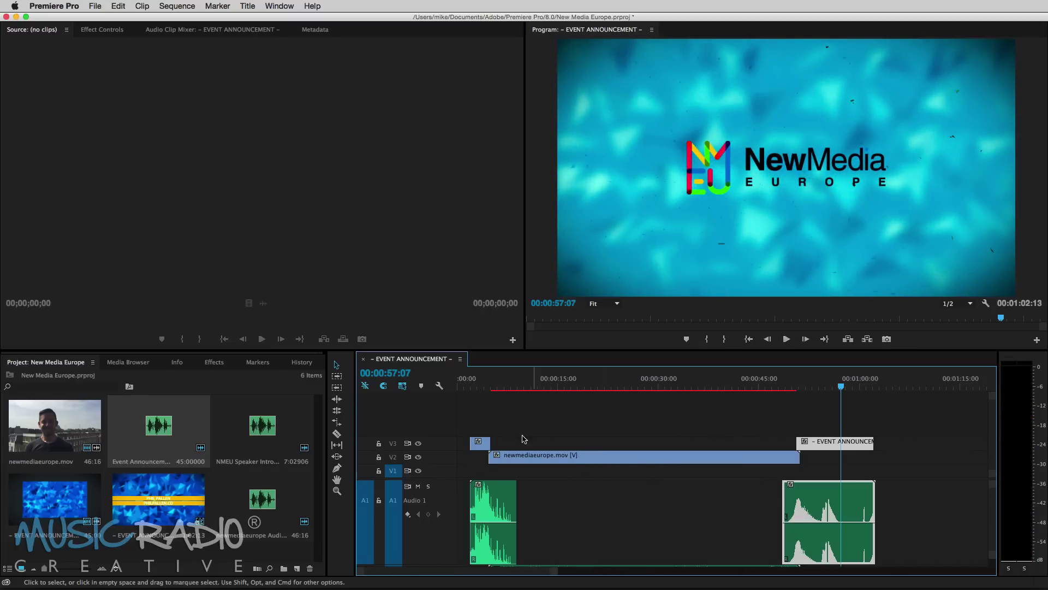
scroll(710, 519, "down", 2)
scroll(682, 519, "up", 2)
scroll(644, 519, "down", 2)
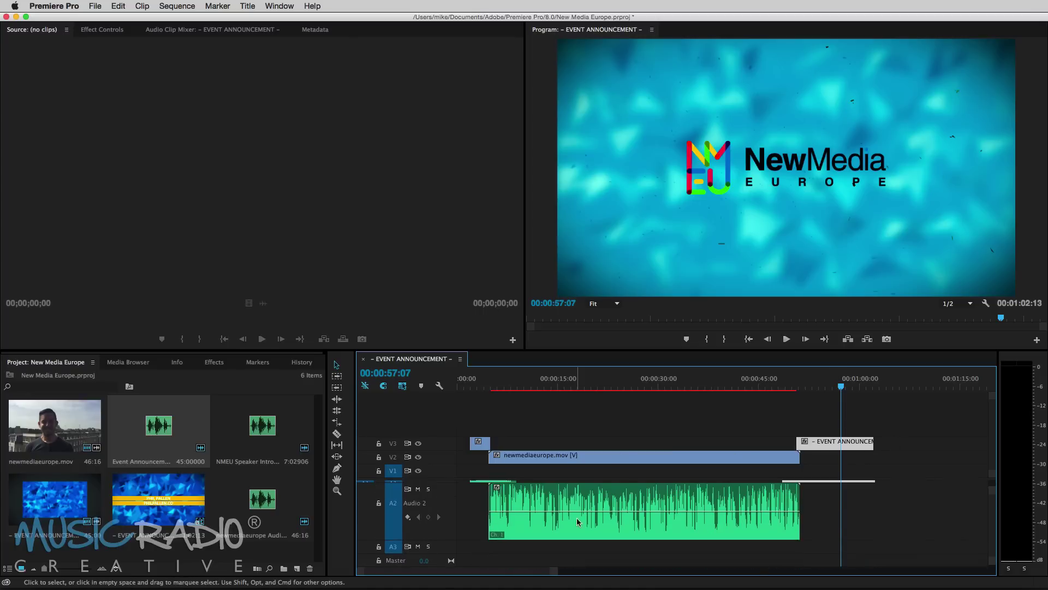
key("super+s")
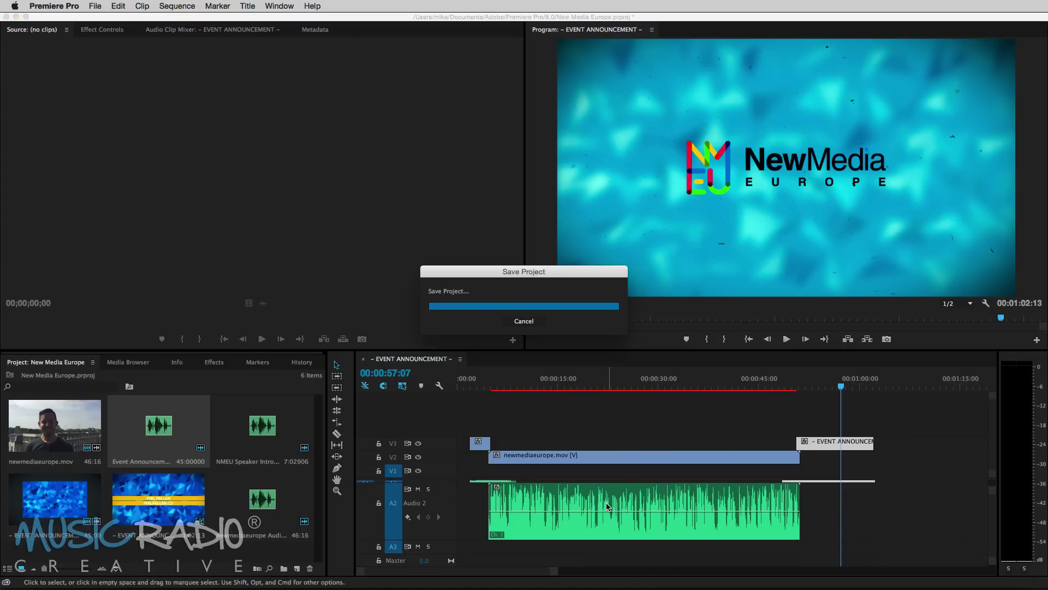
Step: Enlarge Audio 1 and check the opening title and the NewMedia Europe logo outro
scroll(606, 505, "up", 2)
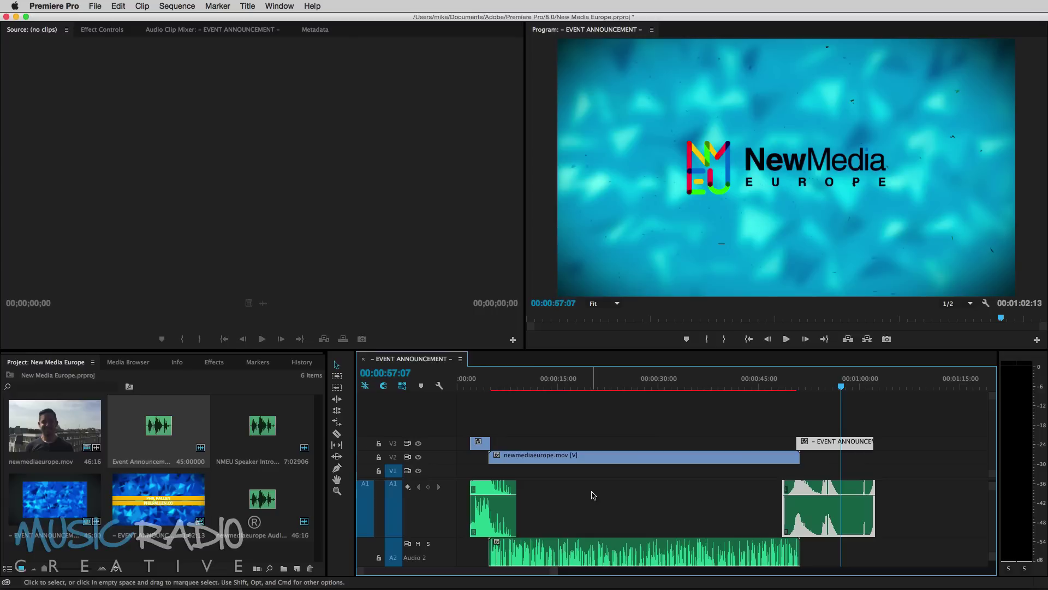
key("alt+equal")
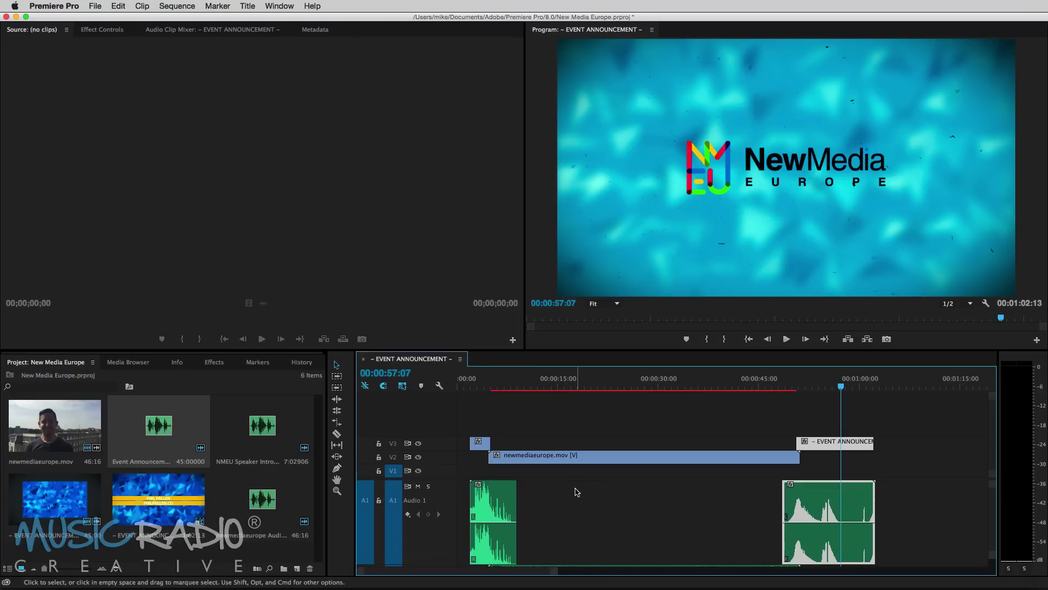
left_click(474, 387)
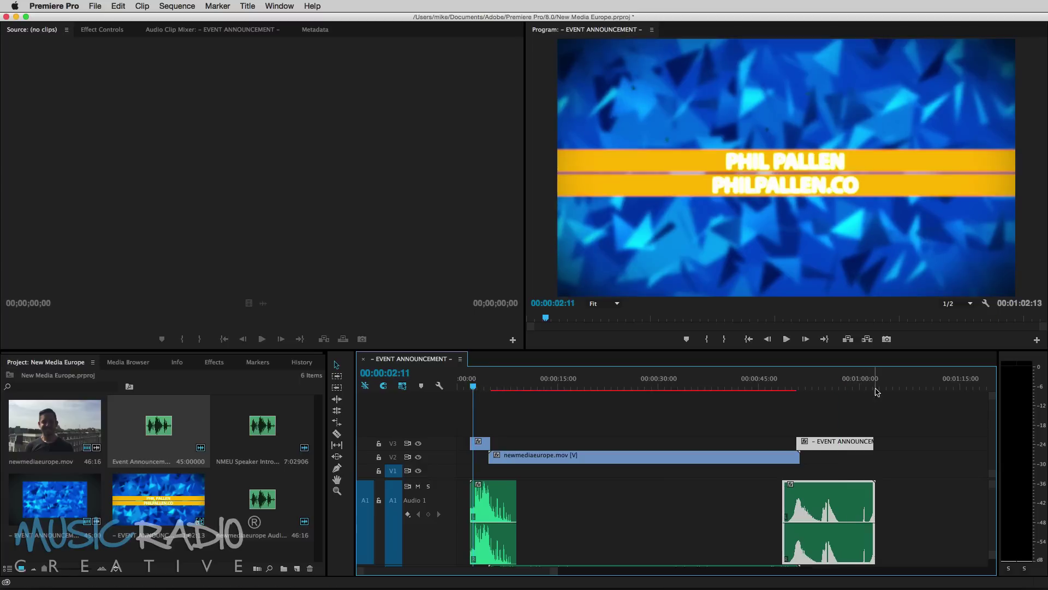
left_click(831, 378)
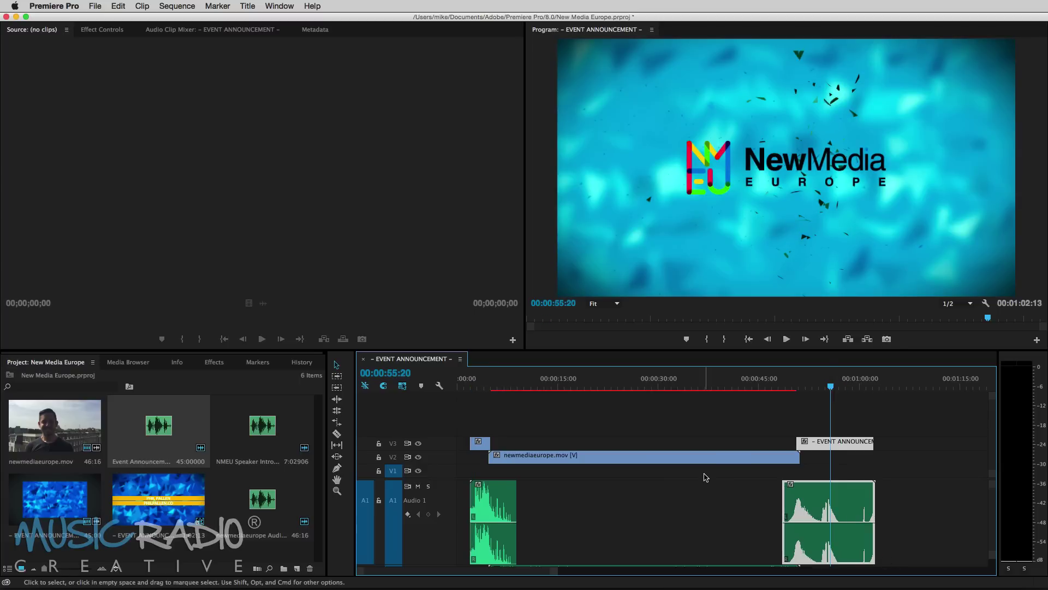
Step: Open Export Media and set Format to H.264 with the YouTube 1080p HD preset
left_click(99, 7)
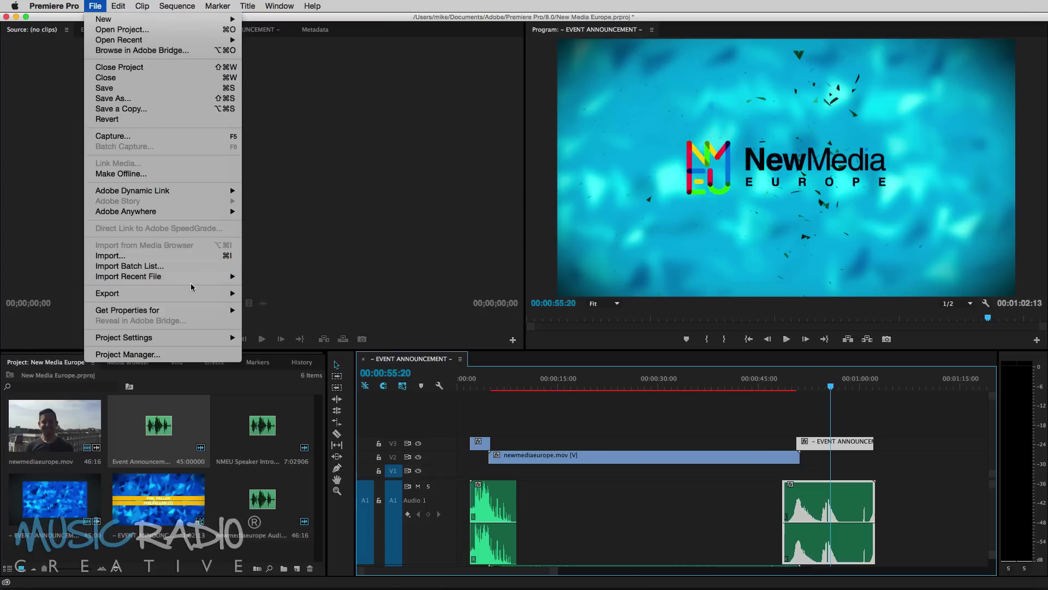
mouse_move(192, 296)
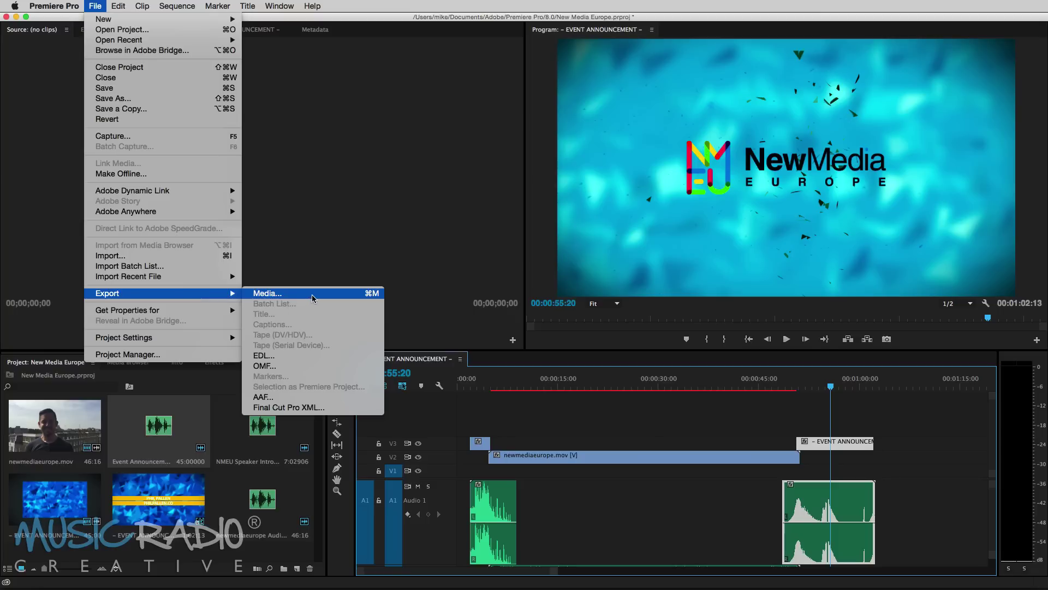
left_click(337, 295)
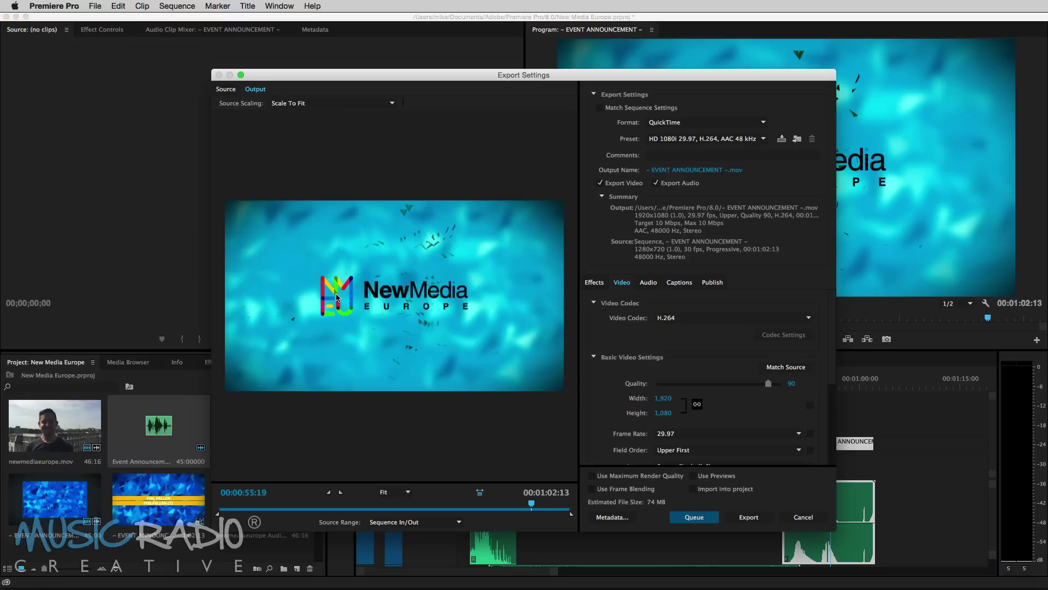
left_click(665, 143)
left_click(669, 125)
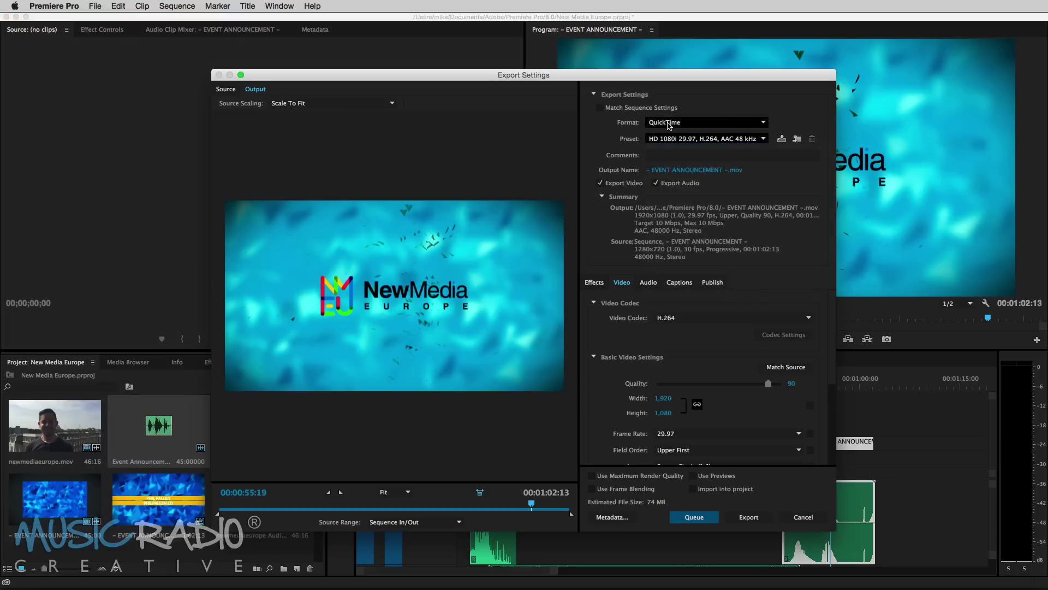
left_click(669, 125)
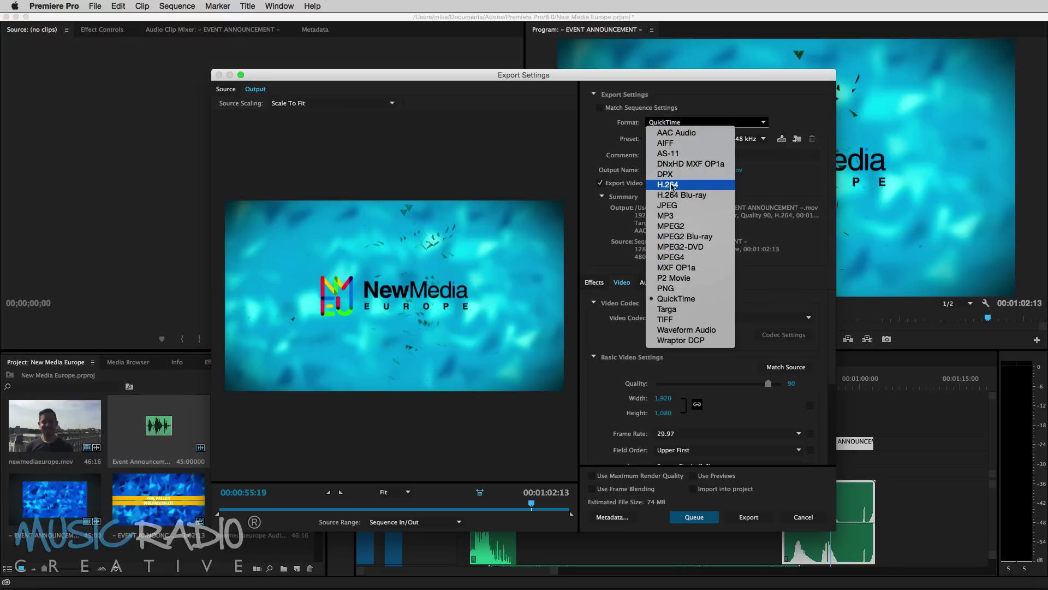
left_click(670, 186)
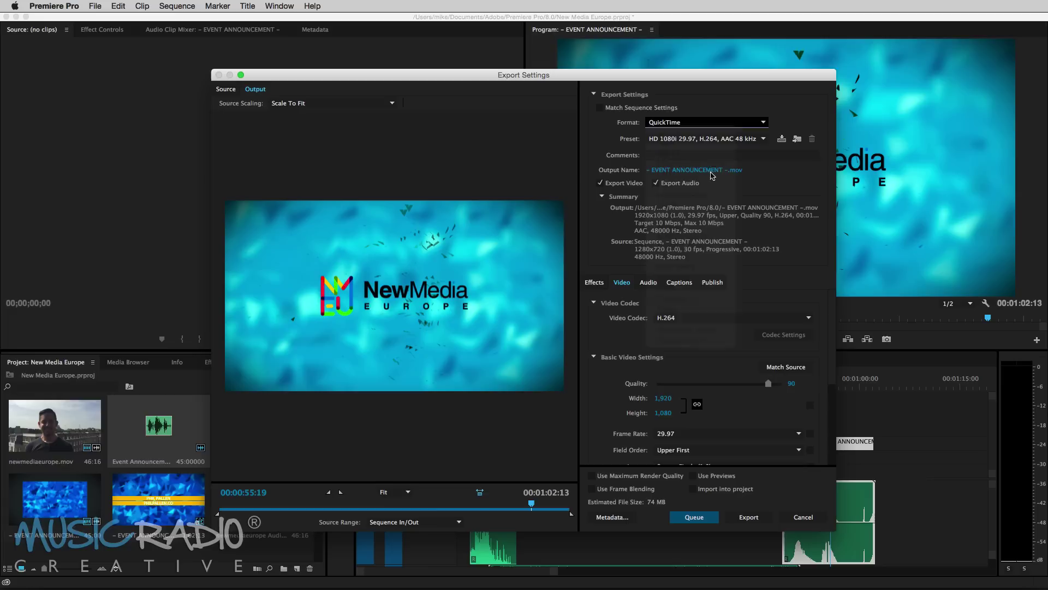
left_click(676, 141)
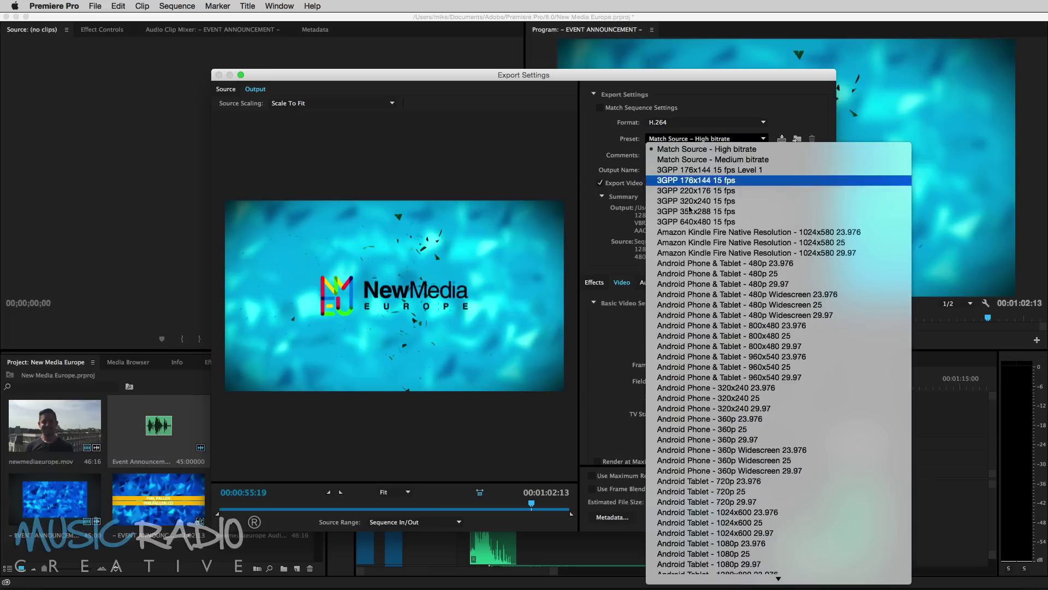
scroll(703, 268, "down", 10)
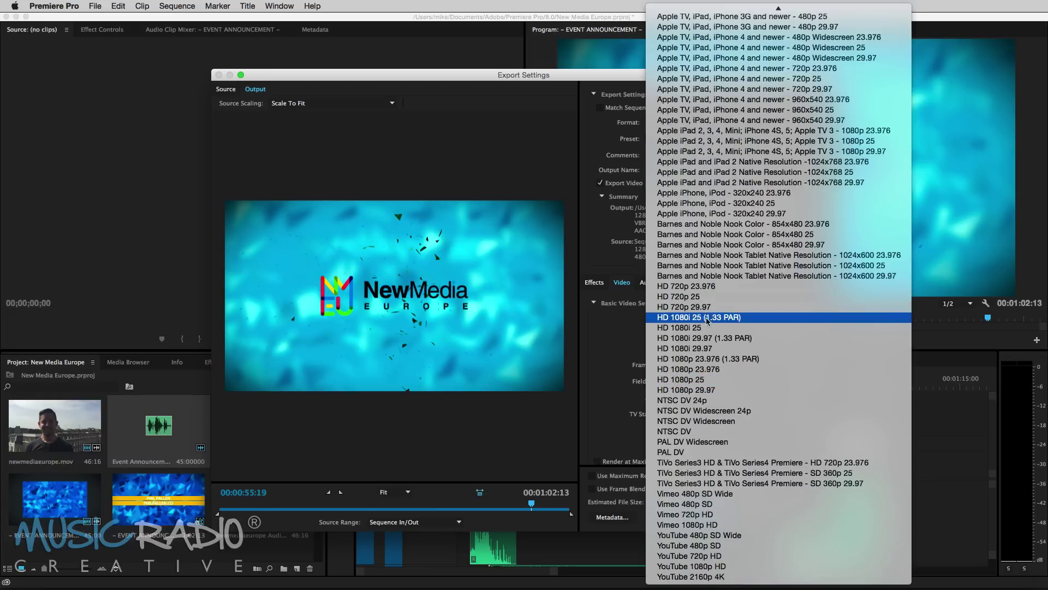
left_click(710, 567)
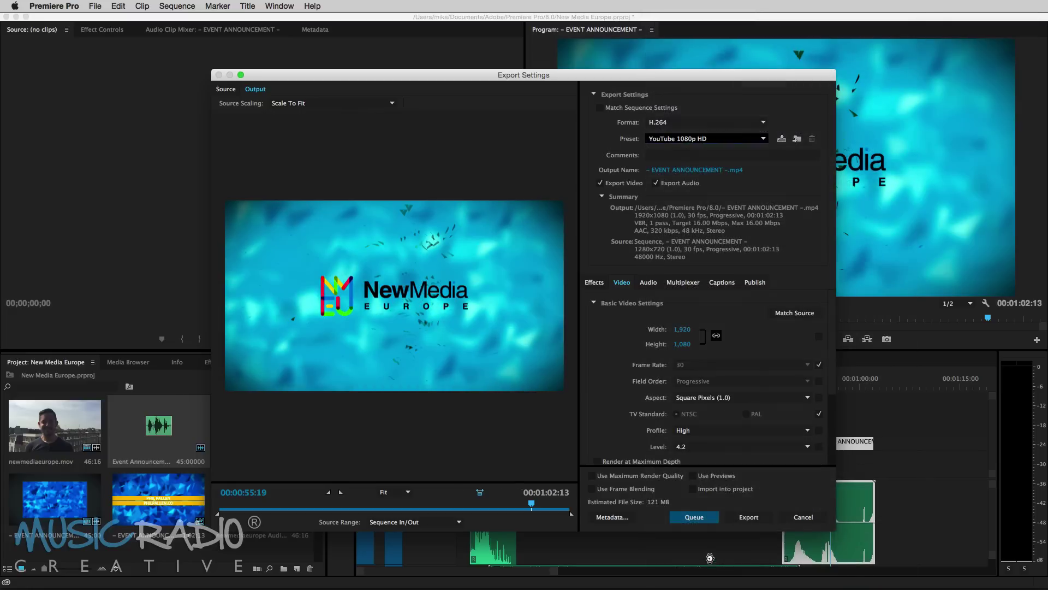
Step: Set the output to a speaker-named MP4 file saved on the Desktop
left_click(687, 172)
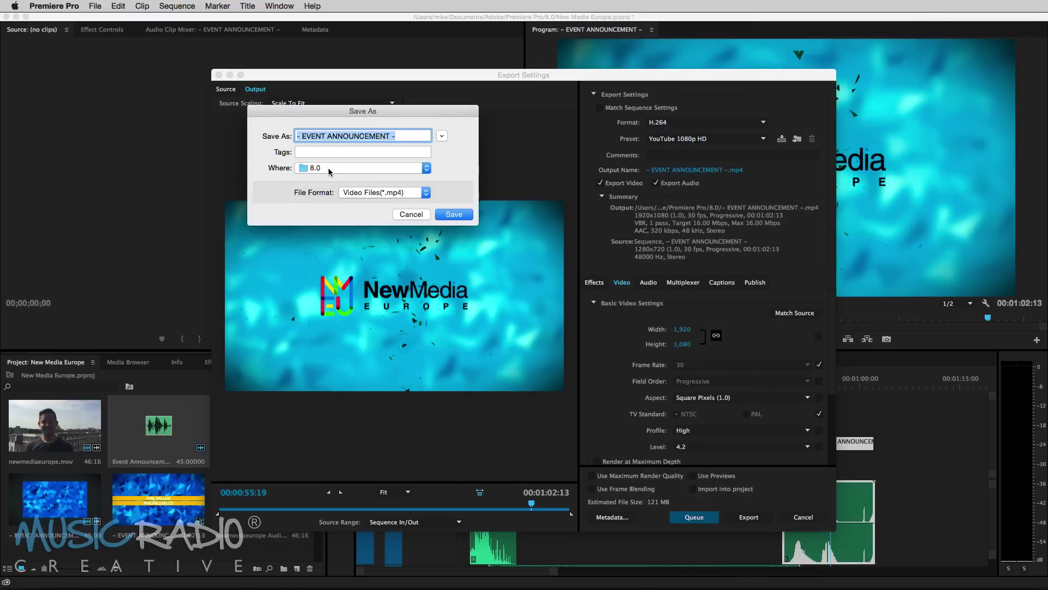
left_click(330, 169)
left_click(331, 238)
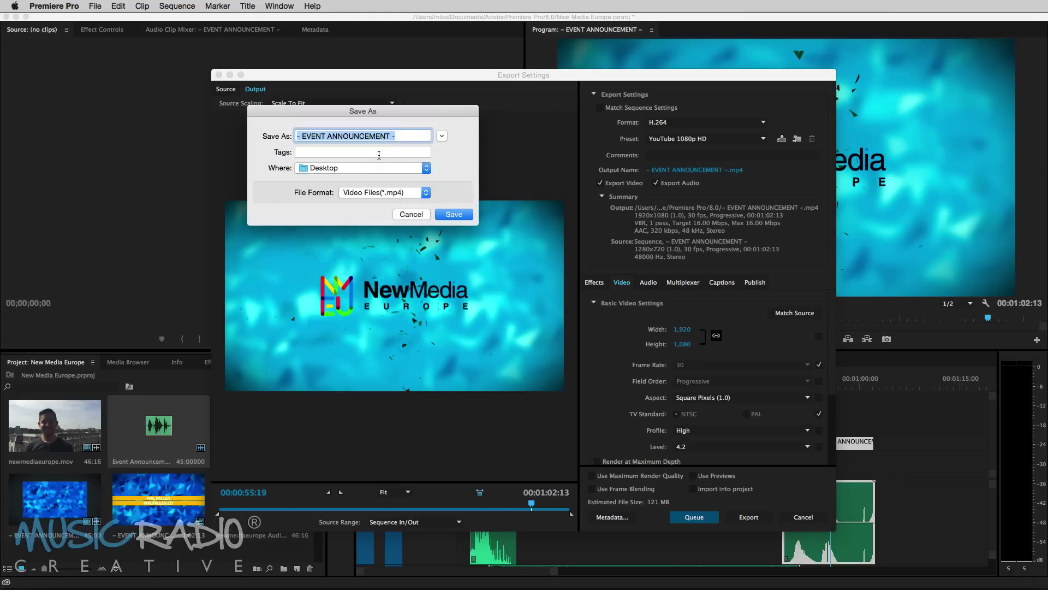
type("Phil Pallen")
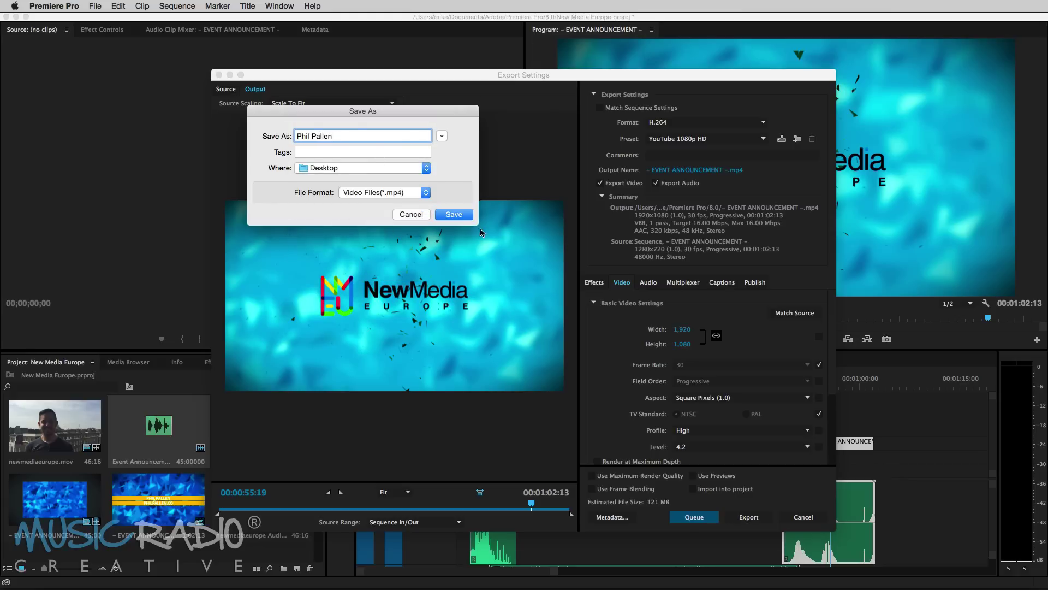
left_click(458, 214)
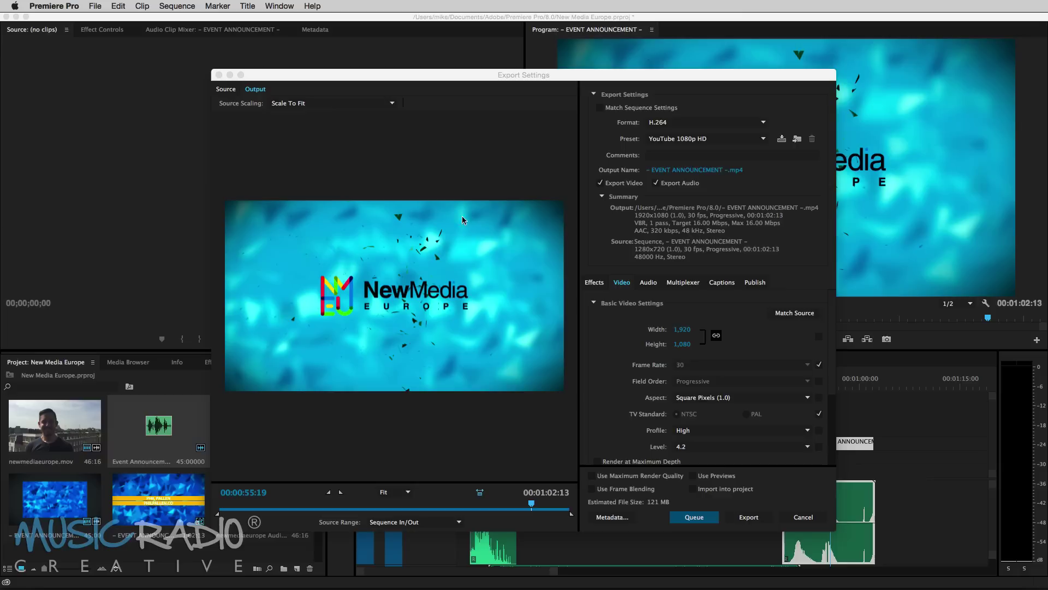
Step: Start exporting the EVENT ANNOUNCEMENT sequence with these H.264 settings
left_click(744, 519)
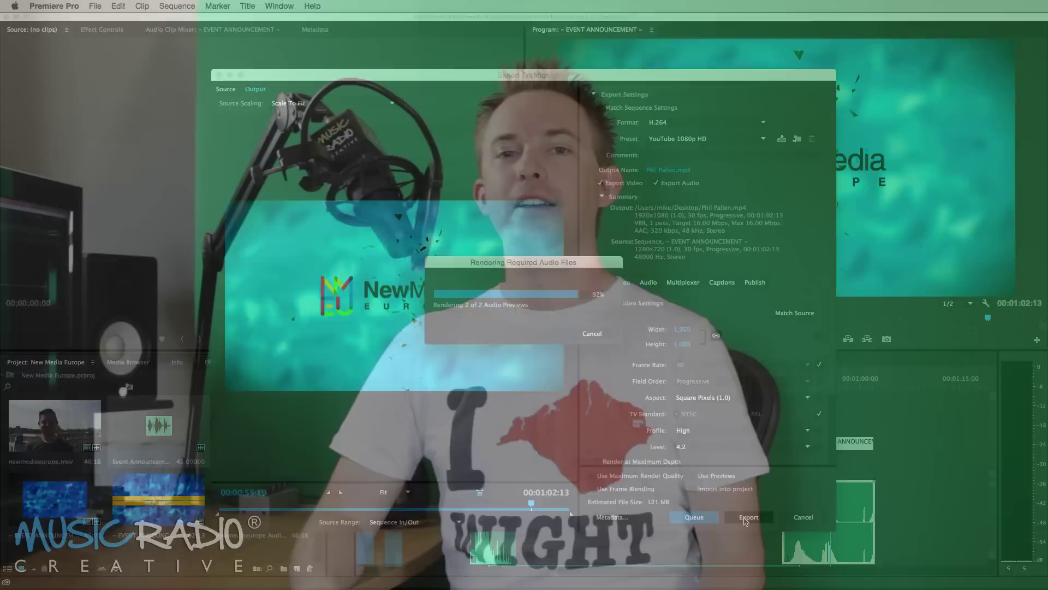